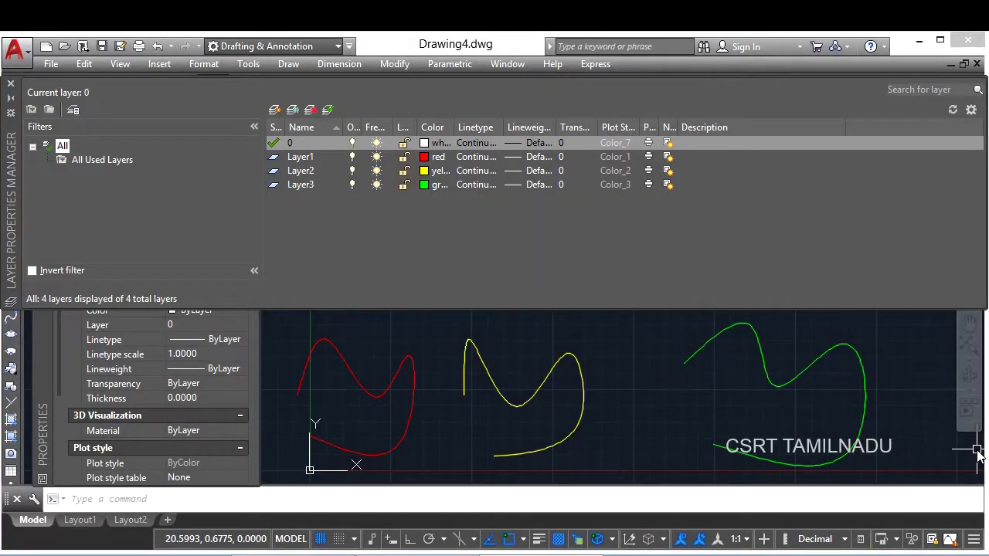
Step: Browse the Format menu's Layer tools submenu and close it without choosing anything
{"action": "left_click", "coordinate": [203, 64]}
{"action": "left_click", "coordinate": [221, 116]}
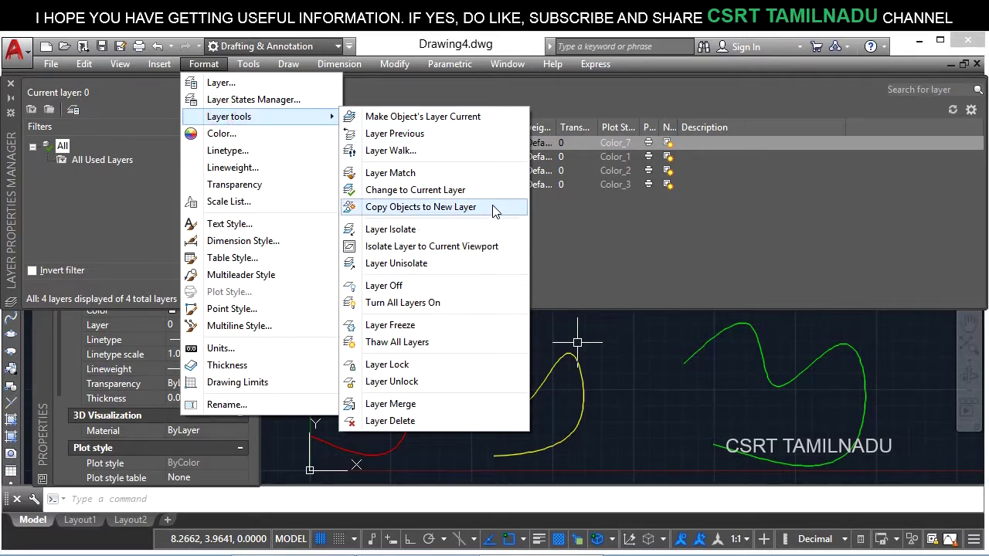
{"action": "left_click", "coordinate": [433, 86]}
{"action": "left_click", "coordinate": [280, 66]}
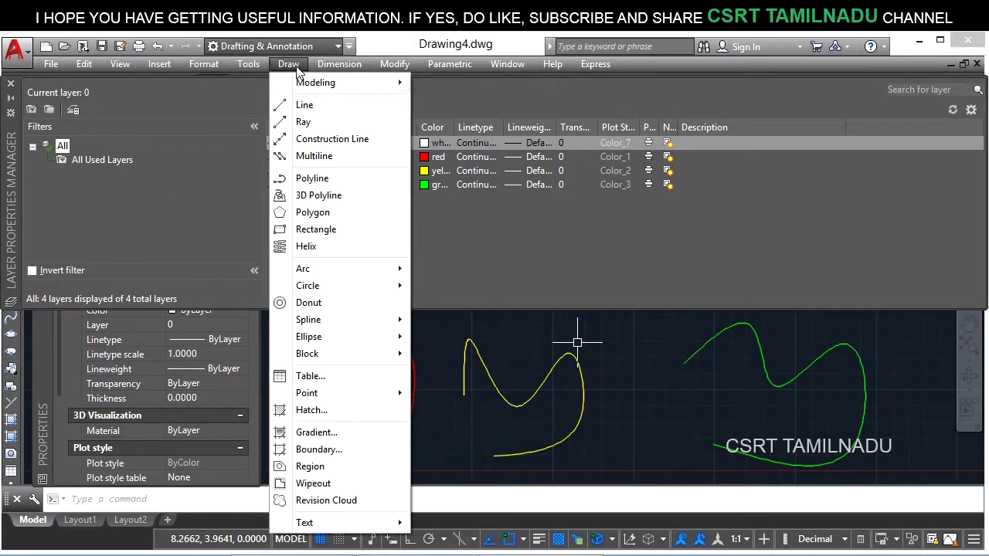
{"action": "left_click", "coordinate": [250, 68]}
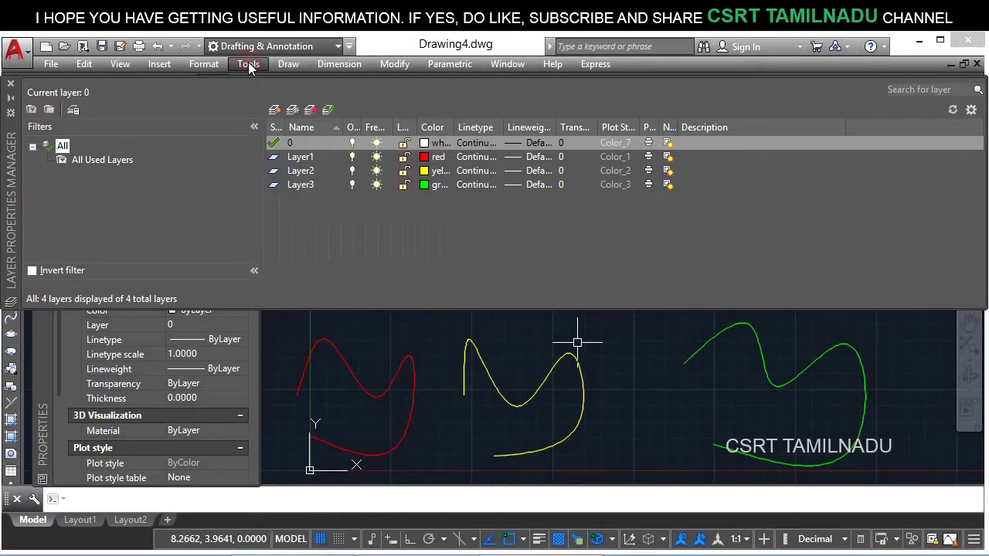
Step: Turn on the Layers and Layers II toolbars from Tools > Toolbars > AutoCAD
{"action": "left_click", "coordinate": [249, 68]}
{"action": "mouse_move", "coordinate": [313, 58]}
{"action": "left_click", "coordinate": [342, 60]}
{"action": "mouse_move", "coordinate": [531, 58]}
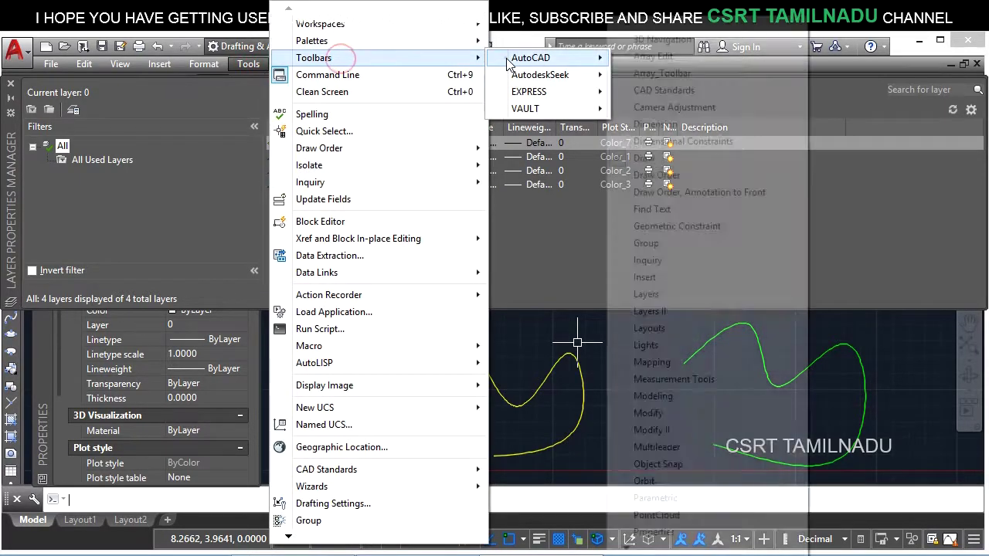
{"action": "left_click", "coordinate": [644, 295]}
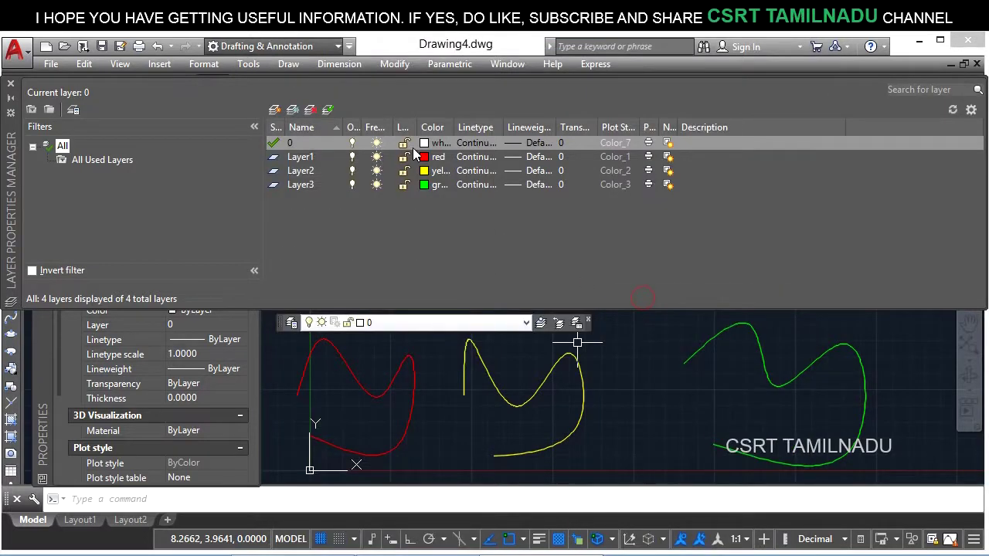
{"action": "left_click", "coordinate": [249, 67]}
{"action": "mouse_move", "coordinate": [313, 58]}
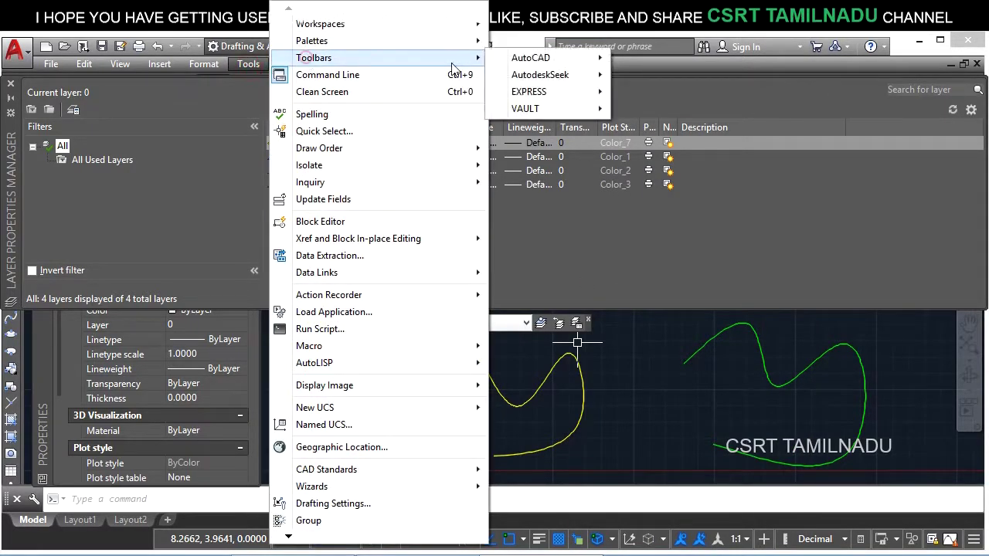
{"action": "mouse_move", "coordinate": [531, 58]}
{"action": "left_click", "coordinate": [669, 311]}
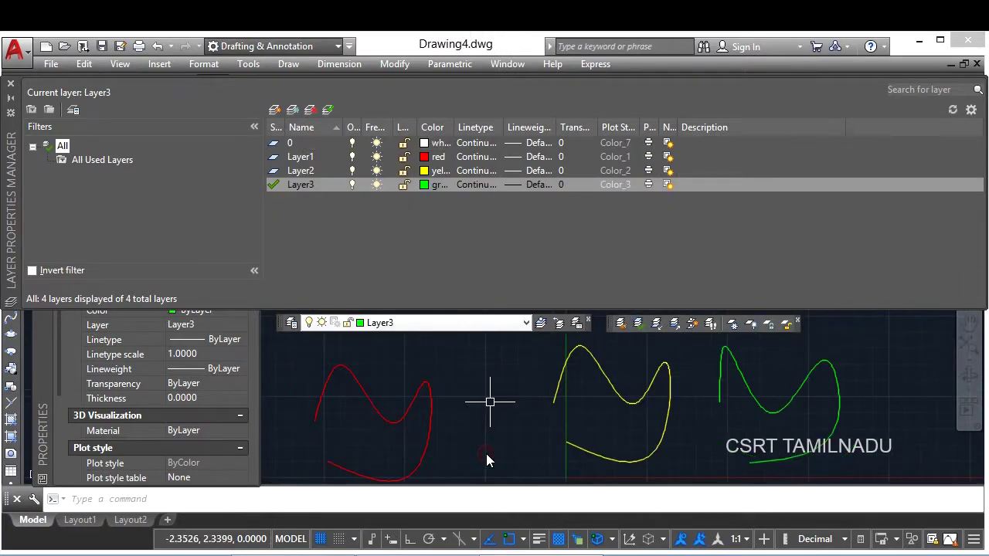
Step: Explore the layer list and filter-tree context menus, selecting Layer3, then make layer 0 current
{"action": "right_click", "coordinate": [414, 247]}
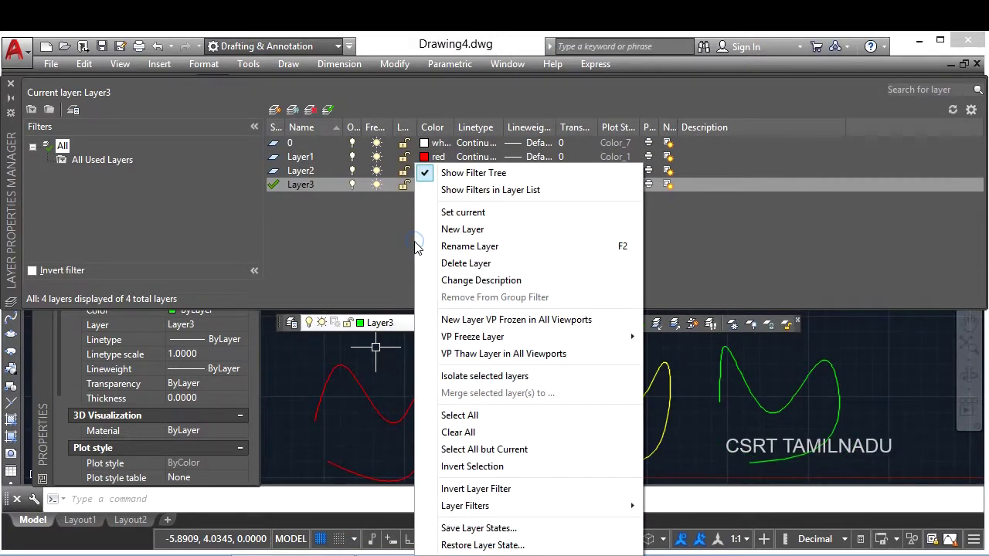
{"action": "right_click", "coordinate": [159, 232]}
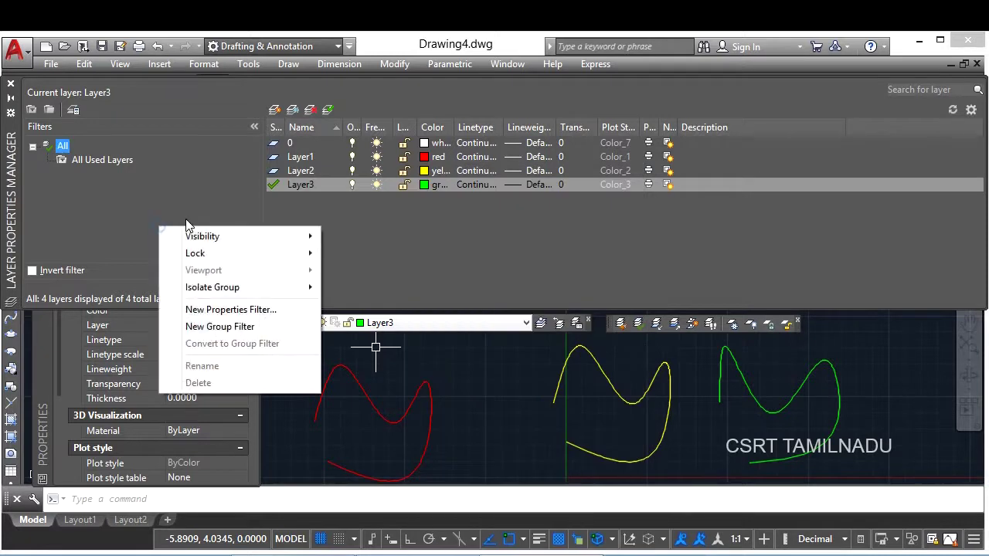
{"action": "right_click", "coordinate": [393, 234]}
{"action": "left_click", "coordinate": [670, 246]}
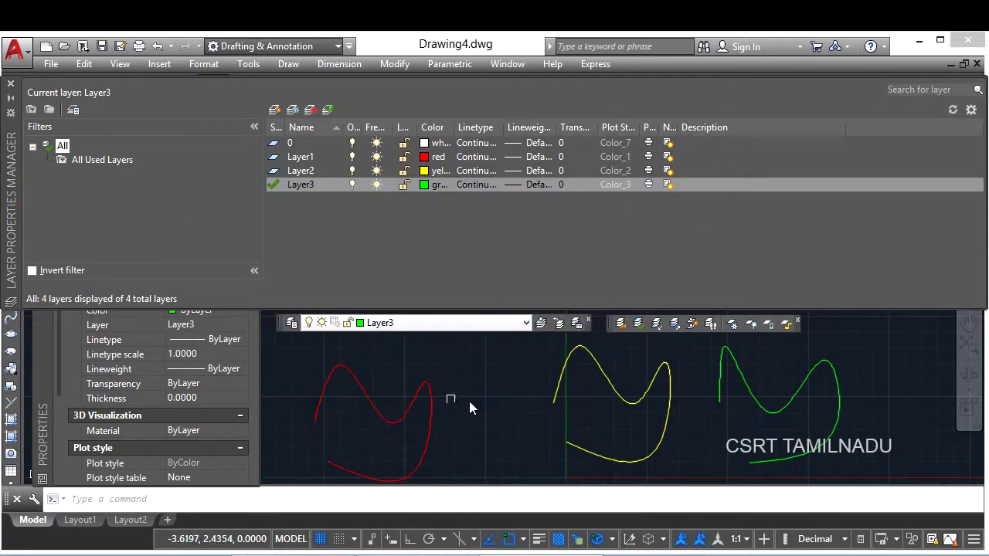
{"action": "right_click", "coordinate": [426, 216]}
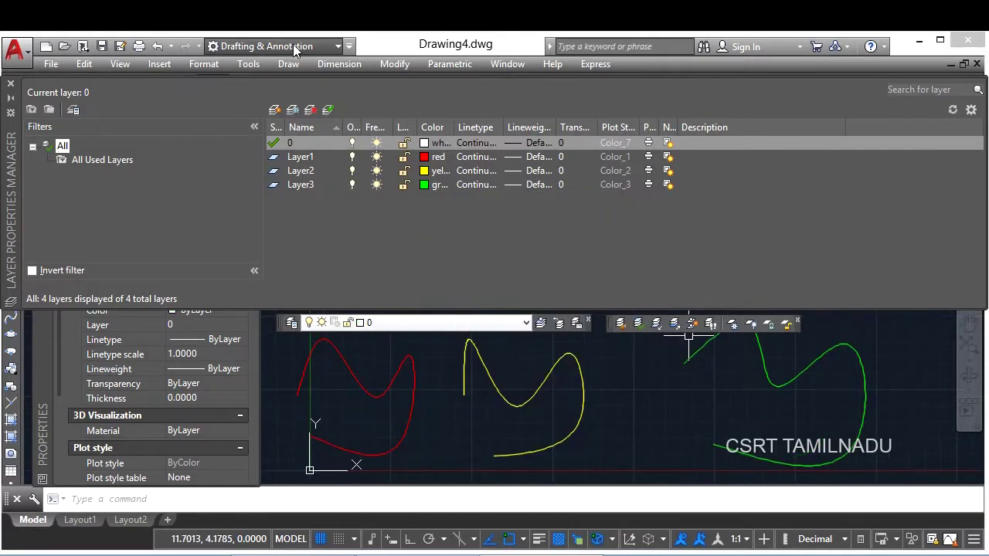
{"action": "left_click", "coordinate": [204, 64]}
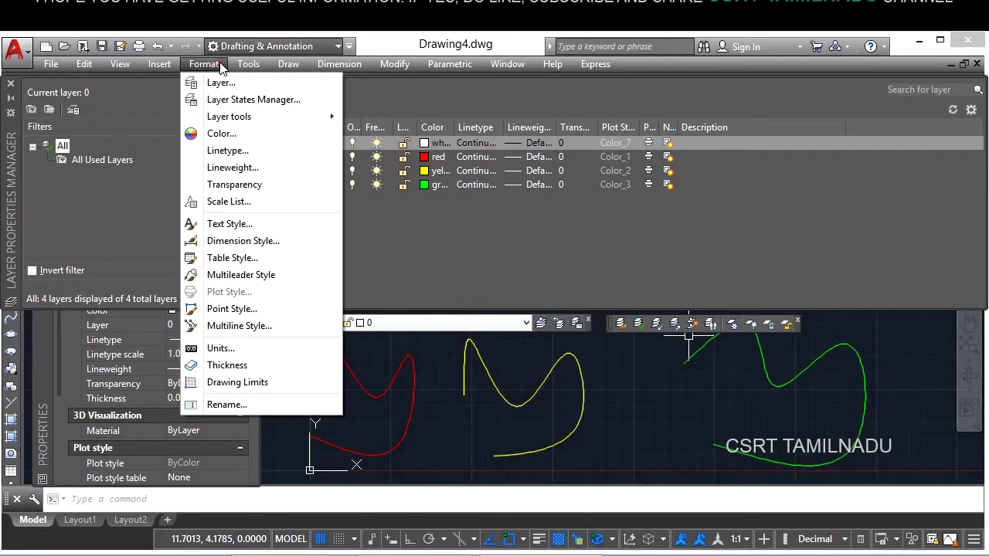
{"action": "left_click", "coordinate": [231, 116]}
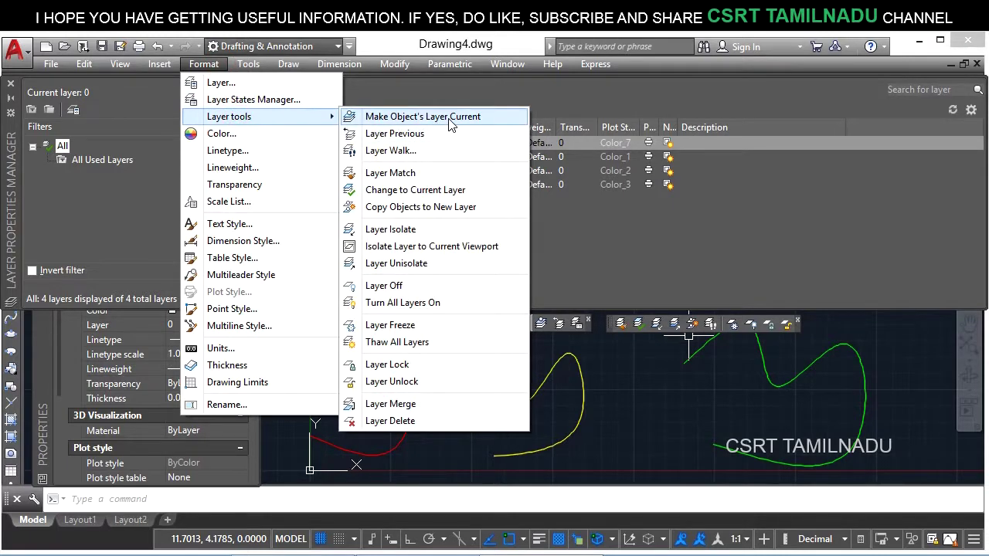
{"action": "left_click", "coordinate": [594, 221]}
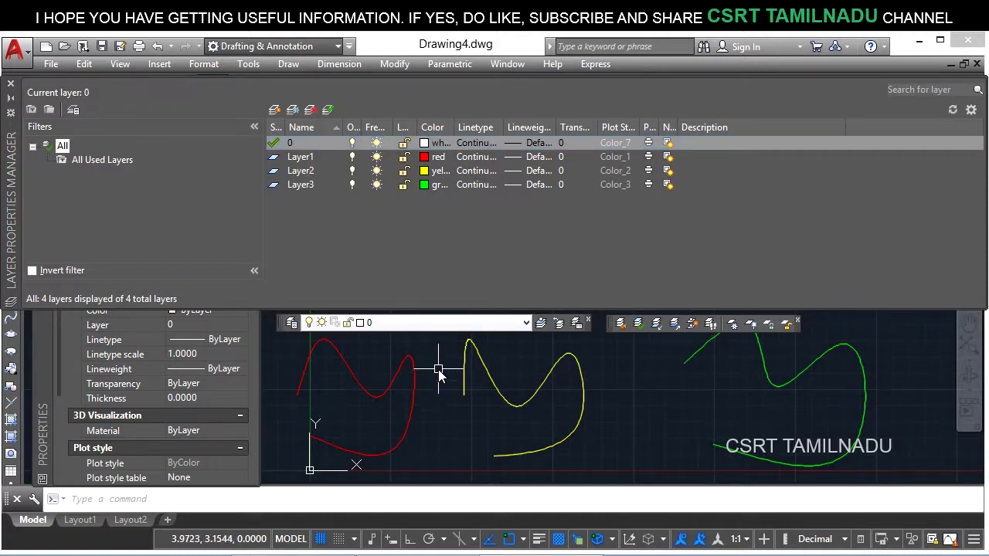
{"action": "left_click", "coordinate": [423, 416]}
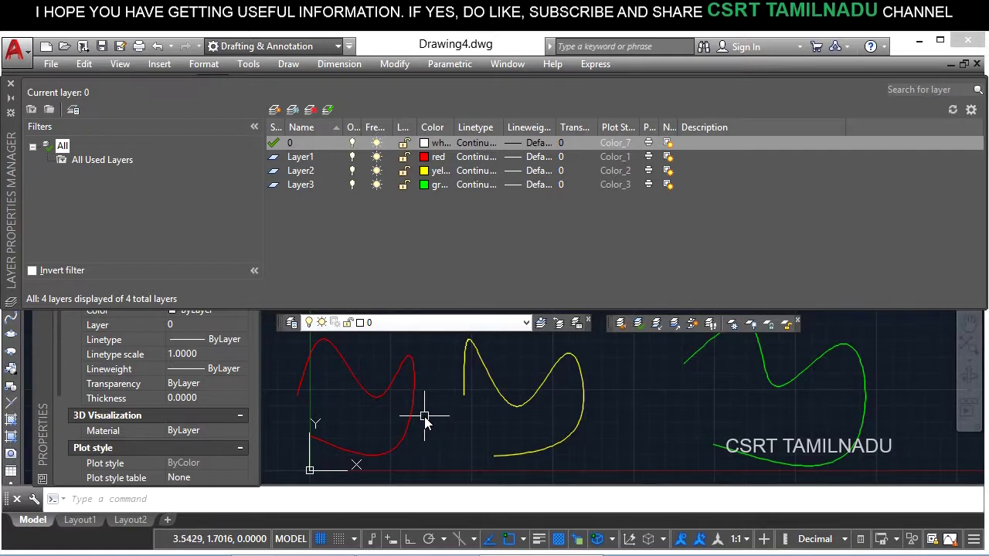
{"action": "left_click", "coordinate": [423, 415]}
{"action": "left_click", "coordinate": [388, 400]}
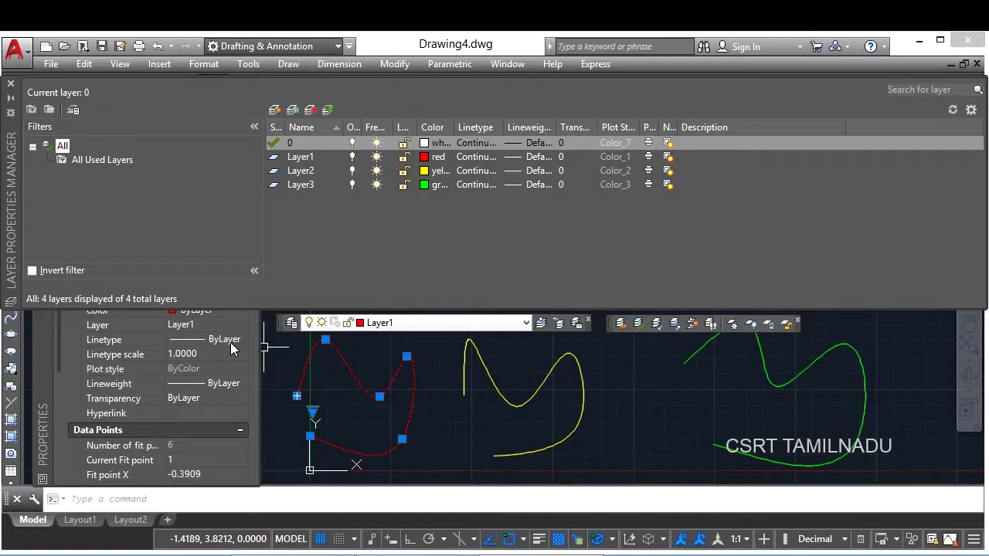
{"action": "key", "text": "Escape"}
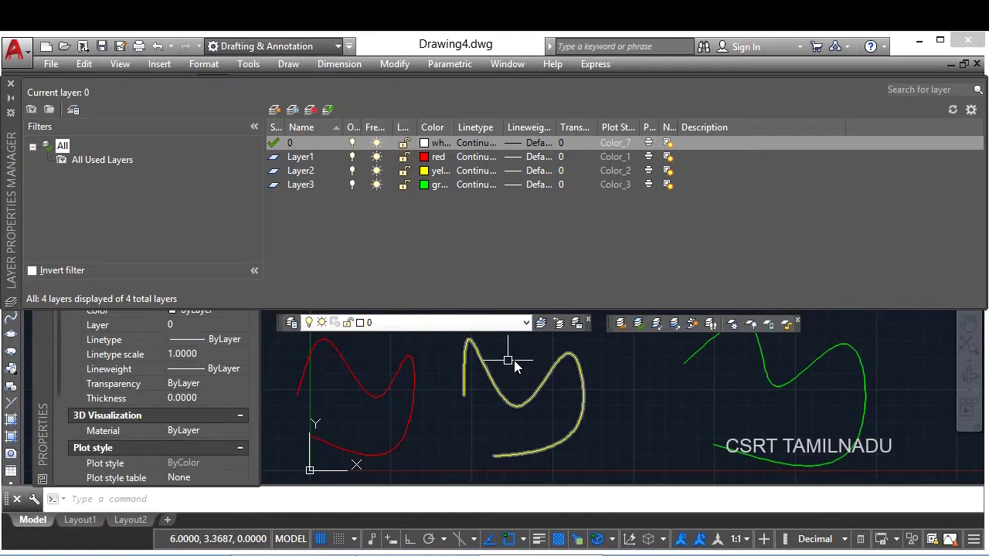
{"action": "left_click", "coordinate": [514, 360]}
{"action": "left_click", "coordinate": [479, 400]}
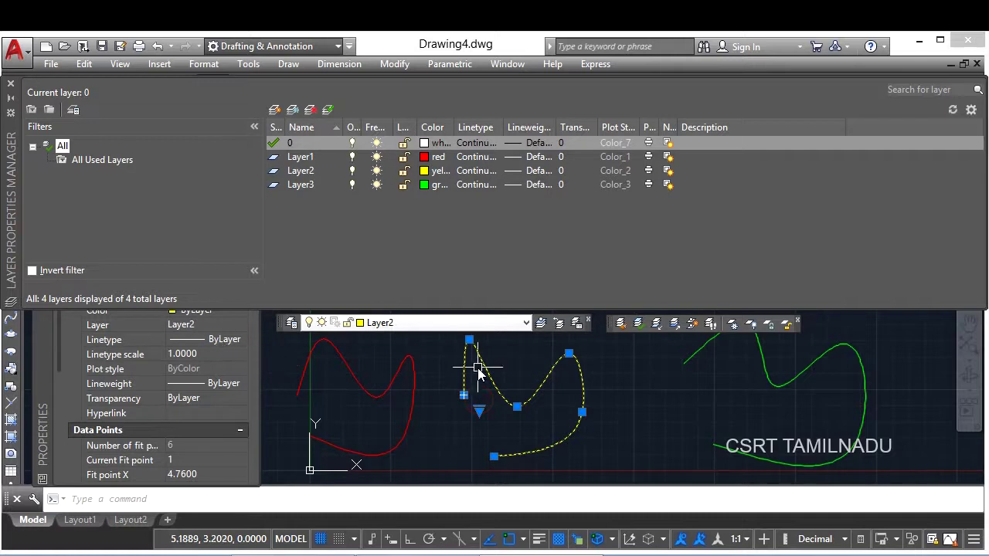
{"action": "key", "text": "Escape"}
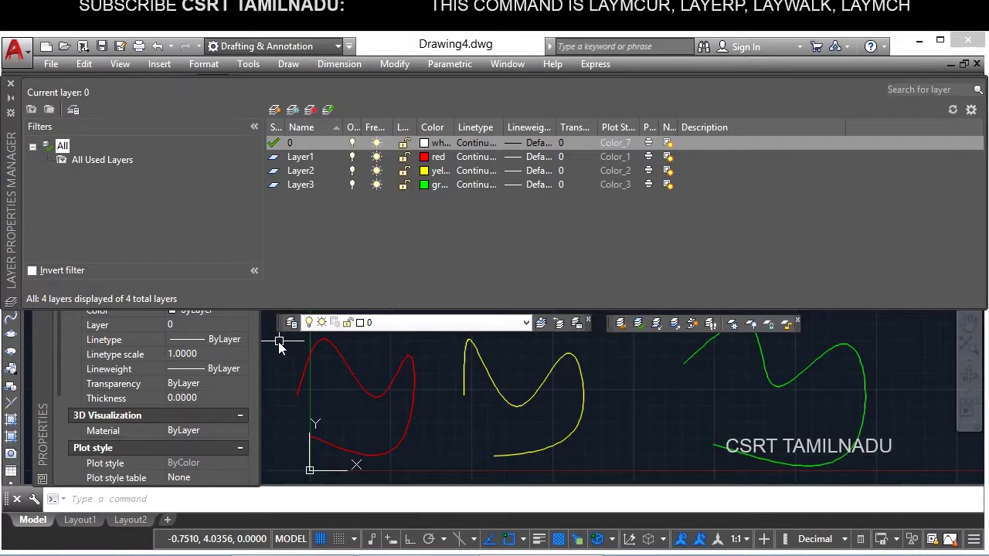
{"action": "left_click", "coordinate": [355, 377]}
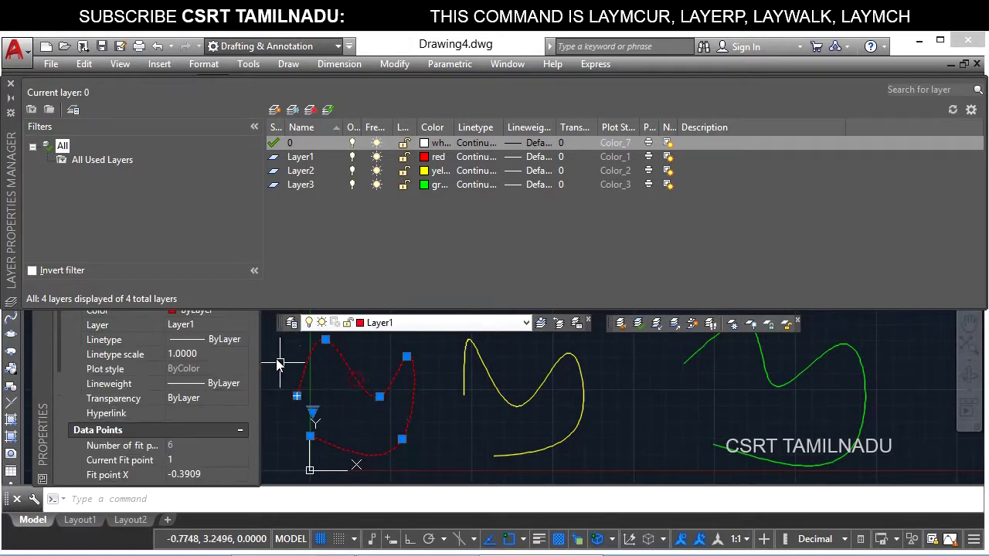
{"action": "key", "text": "Escape"}
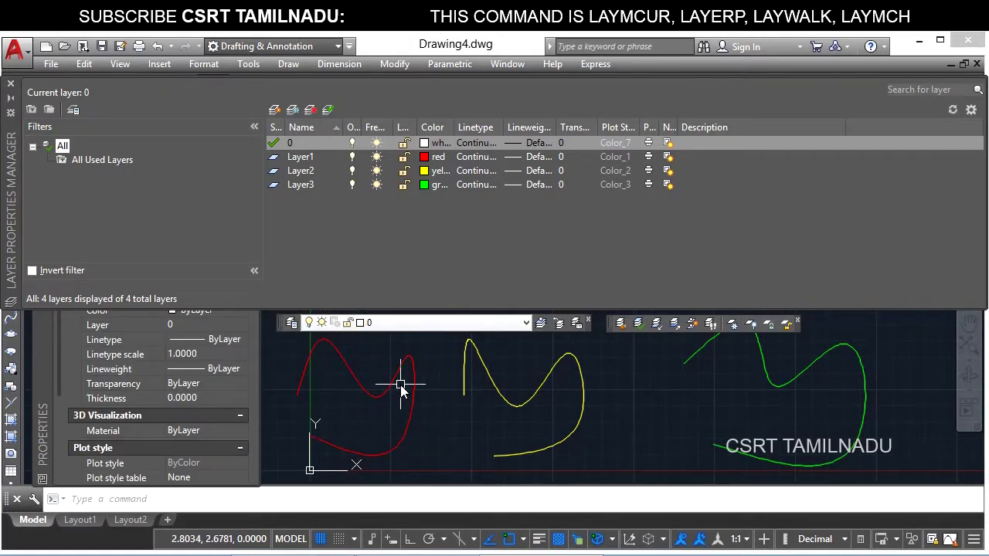
{"action": "left_click", "coordinate": [215, 66]}
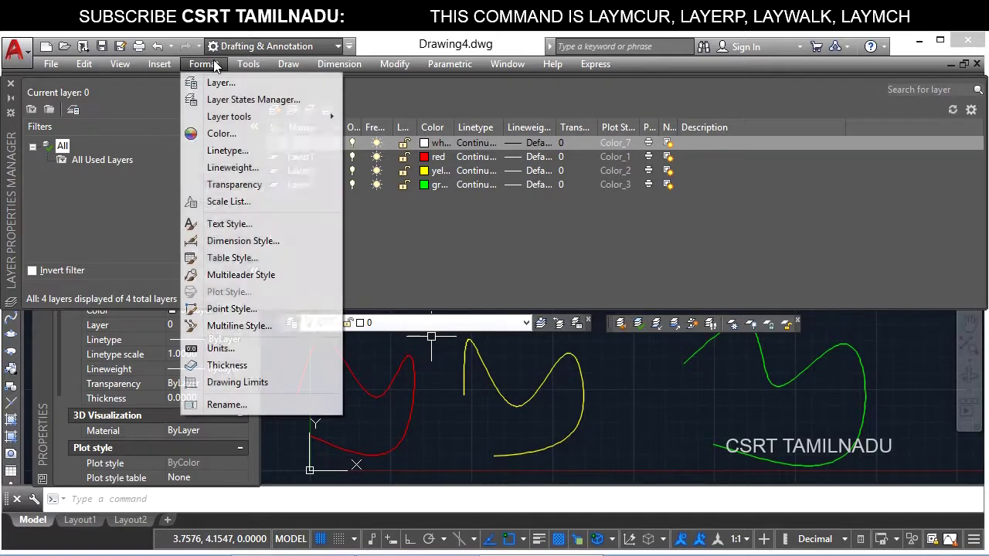
{"action": "mouse_move", "coordinate": [229, 116]}
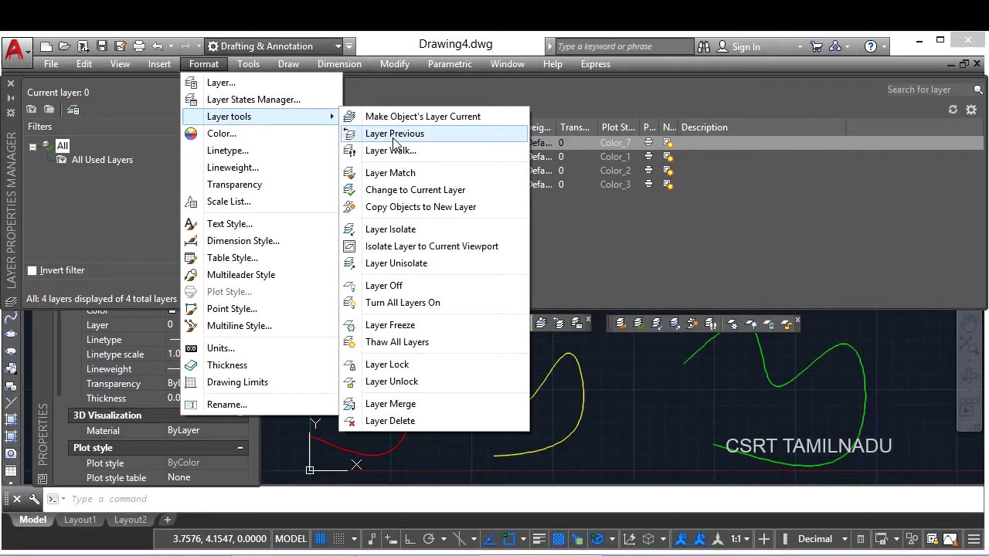
{"action": "left_click", "coordinate": [339, 64]}
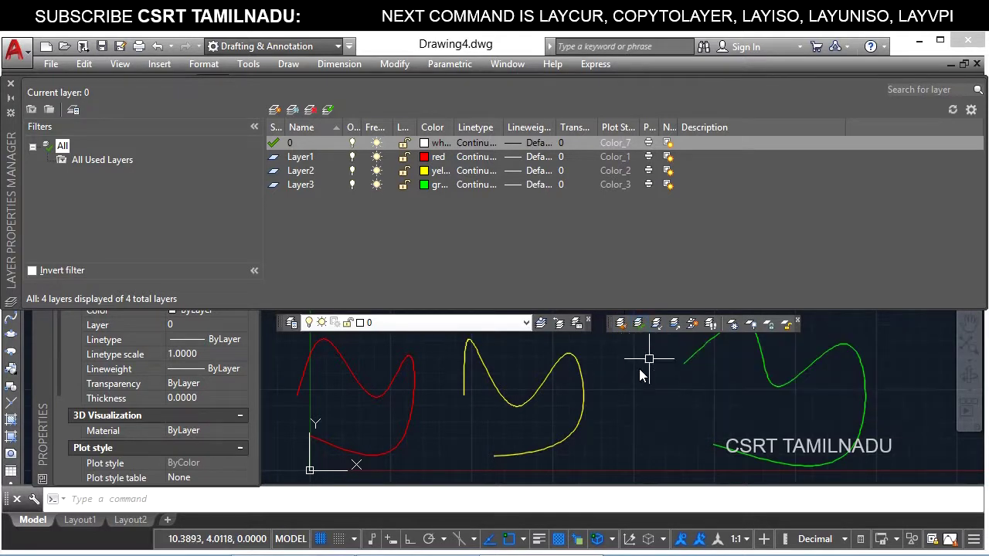
Step: Run LAYMCUR and pick the red curve so Layer1 becomes current
{"action": "left_click", "coordinate": [683, 404]}
{"action": "left_click", "coordinate": [612, 448]}
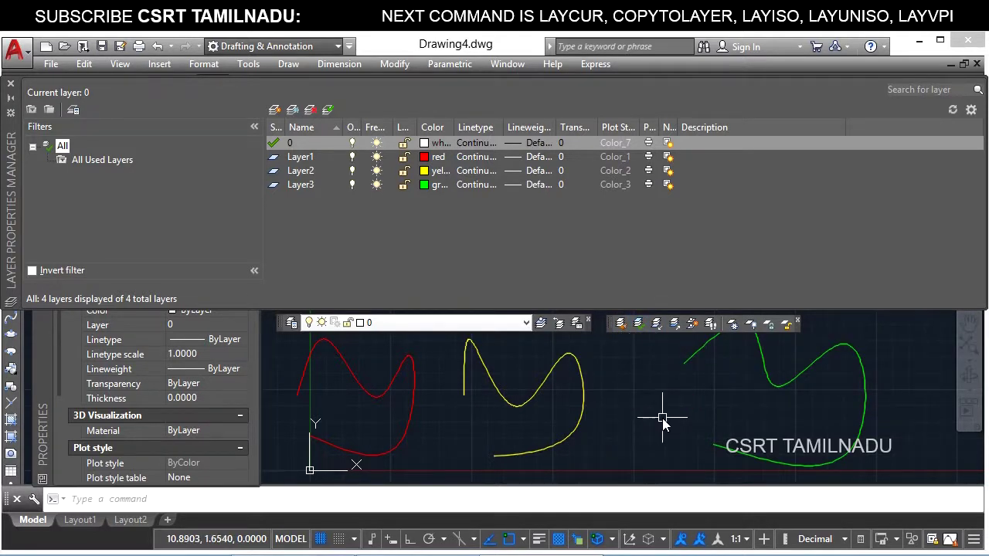
{"action": "type", "text": "LAYMC"}
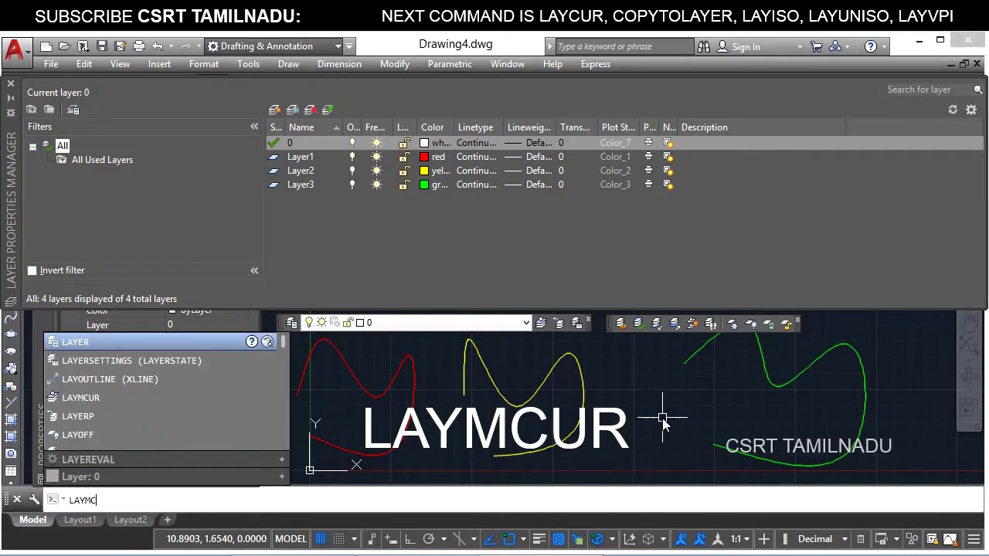
{"action": "type", "text": "UR"}
{"action": "key", "text": "Return"}
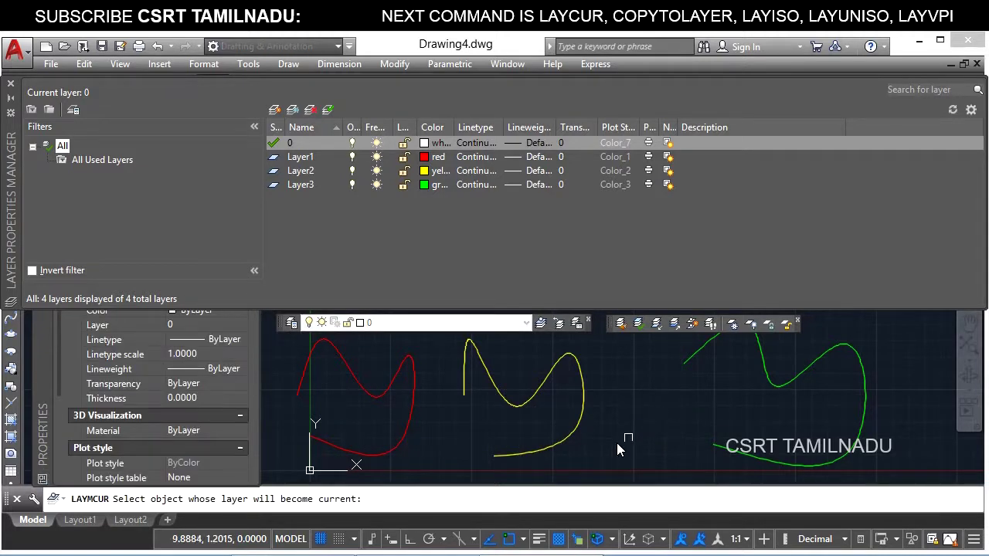
{"action": "left_click", "coordinate": [393, 383]}
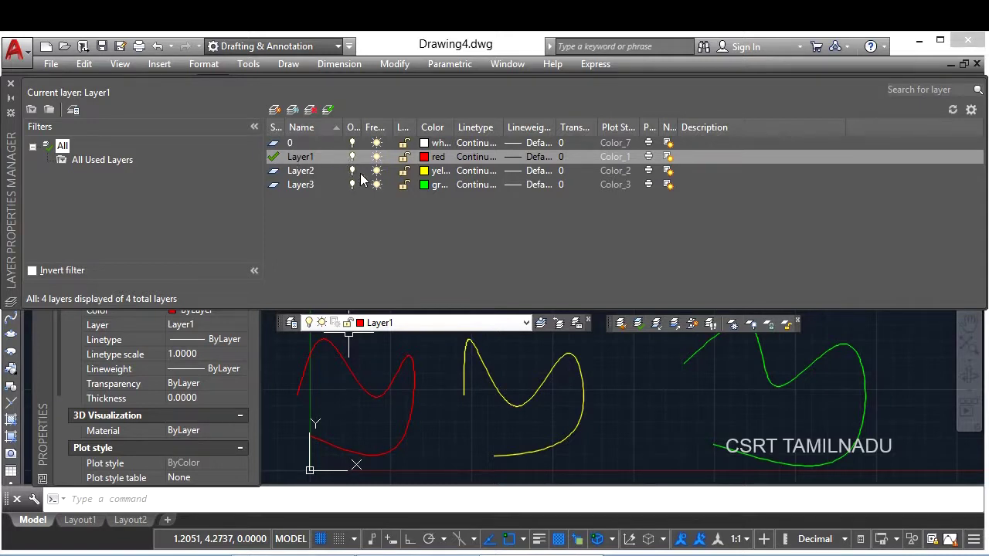
Step: Restore layer 0 as current with Format > Layer tools > Layer Previous
{"action": "left_click", "coordinate": [204, 63]}
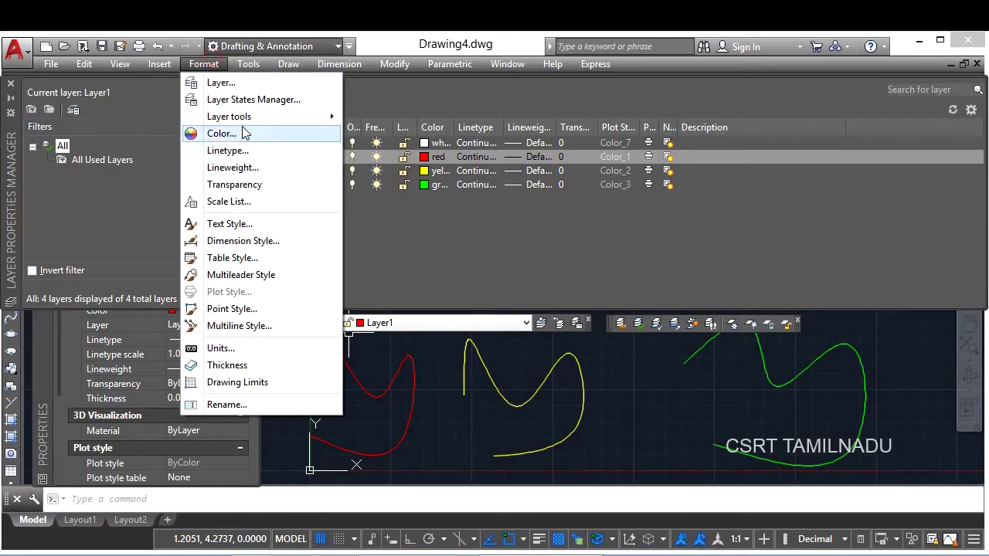
{"action": "left_click", "coordinate": [253, 116]}
{"action": "left_click", "coordinate": [578, 225]}
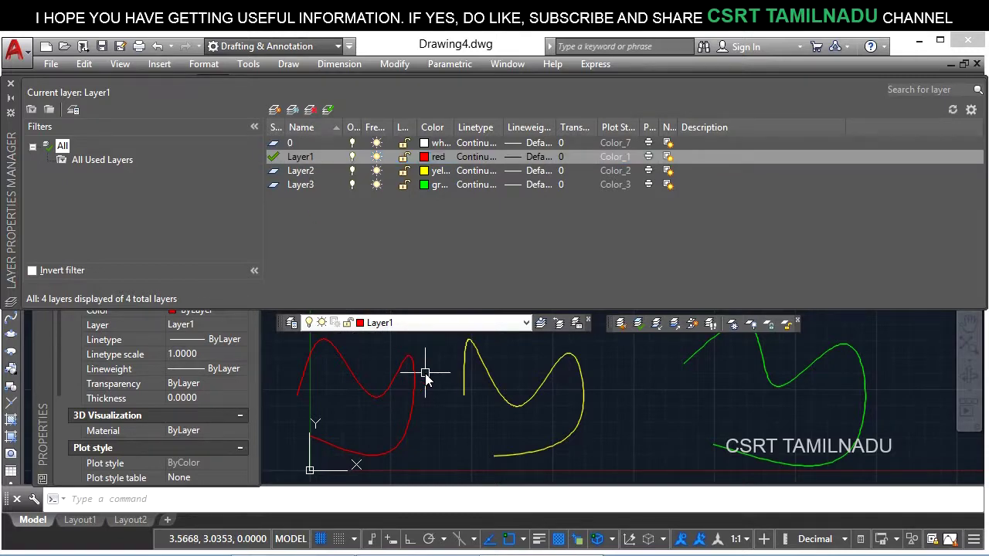
{"action": "left_click", "coordinate": [194, 65]}
{"action": "mouse_move", "coordinate": [229, 117]}
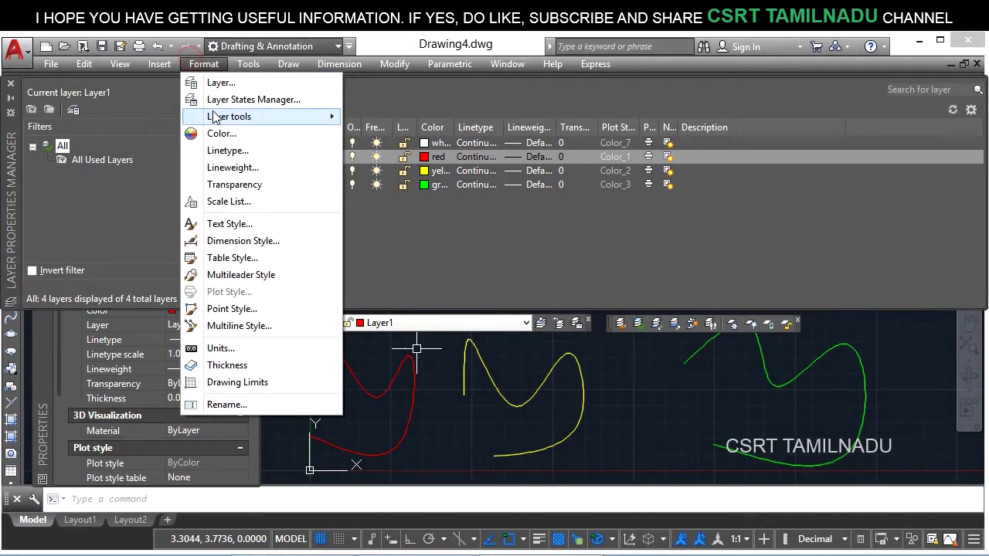
{"action": "left_click", "coordinate": [394, 134]}
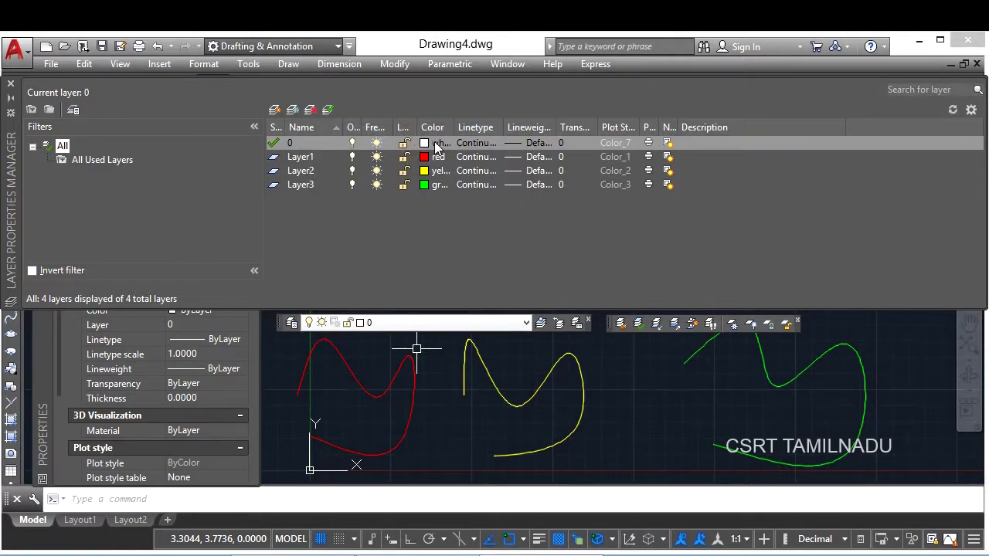
Step: Change layer 0's colour to red in the Layer Properties Manager
{"action": "left_click", "coordinate": [425, 145]}
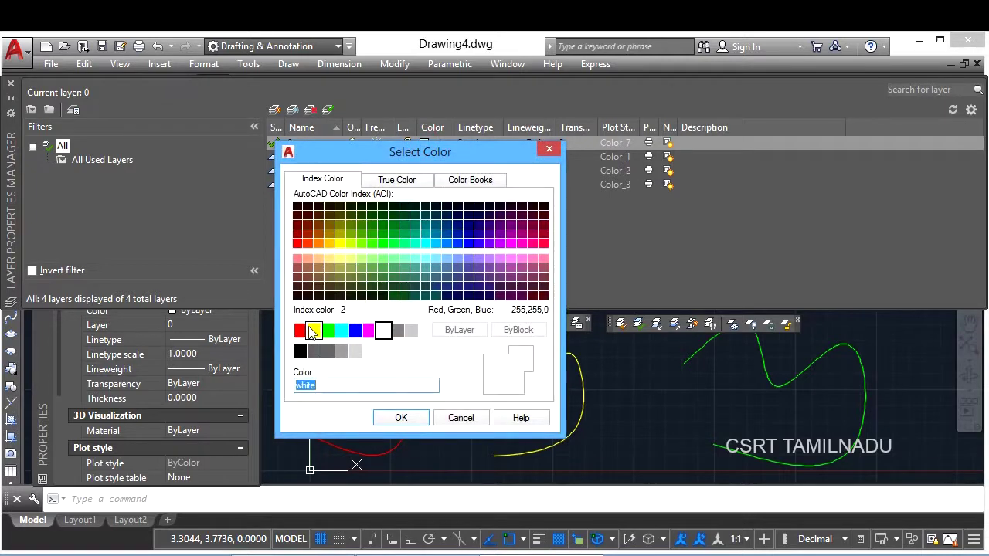
{"action": "left_click", "coordinate": [300, 331]}
{"action": "left_click", "coordinate": [401, 417]}
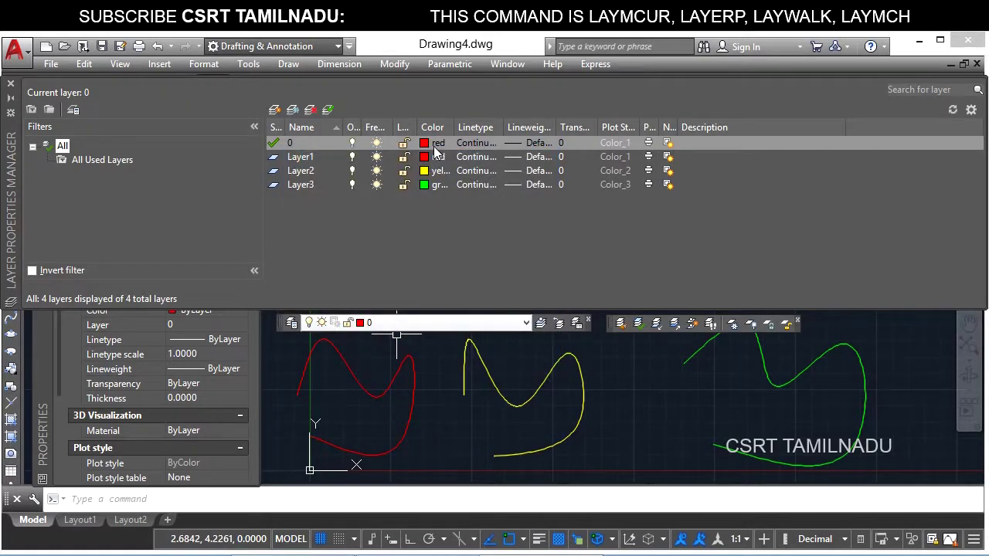
{"action": "left_click", "coordinate": [436, 429]}
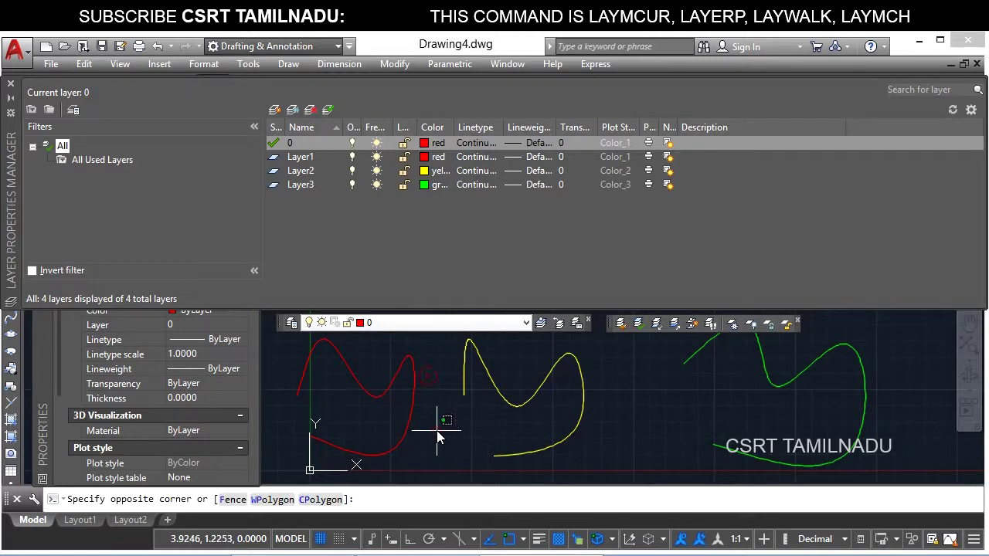
Step: Run LP (LAYERP) to revert layer 0's colour to white
{"action": "left_click", "coordinate": [435, 430]}
{"action": "left_click", "coordinate": [435, 371]}
{"action": "left_click", "coordinate": [421, 422]}
{"action": "type", "text": "L"}
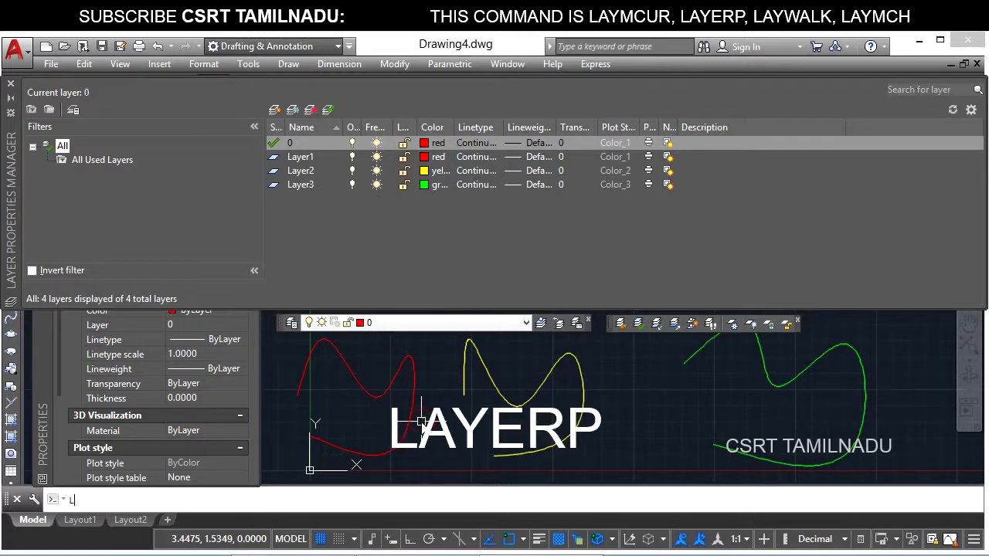
{"action": "type", "text": "P"}
{"action": "key", "text": "Return"}
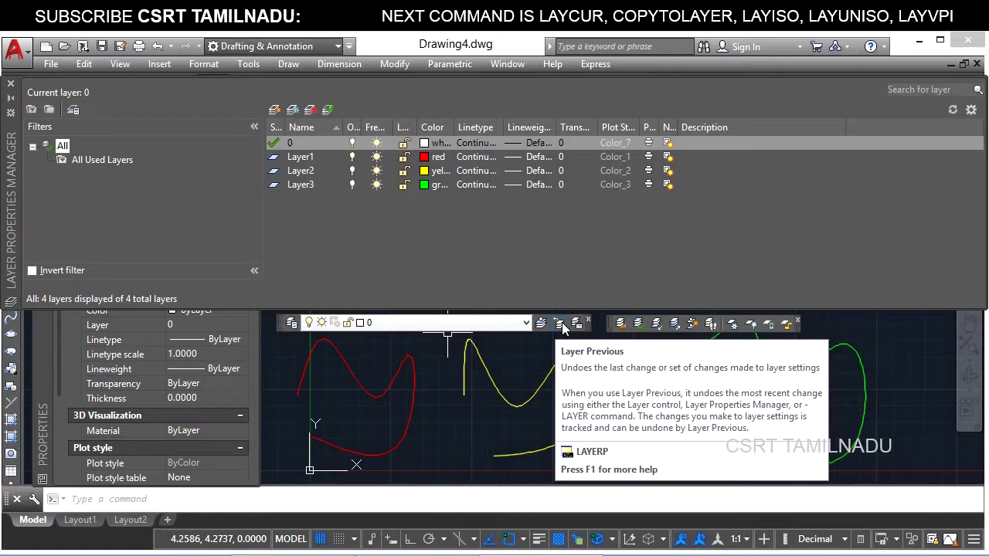
Step: Make Layer1 current again with the Layer Previous toolbar button, then glance at Layer tools
{"action": "left_click", "coordinate": [561, 325]}
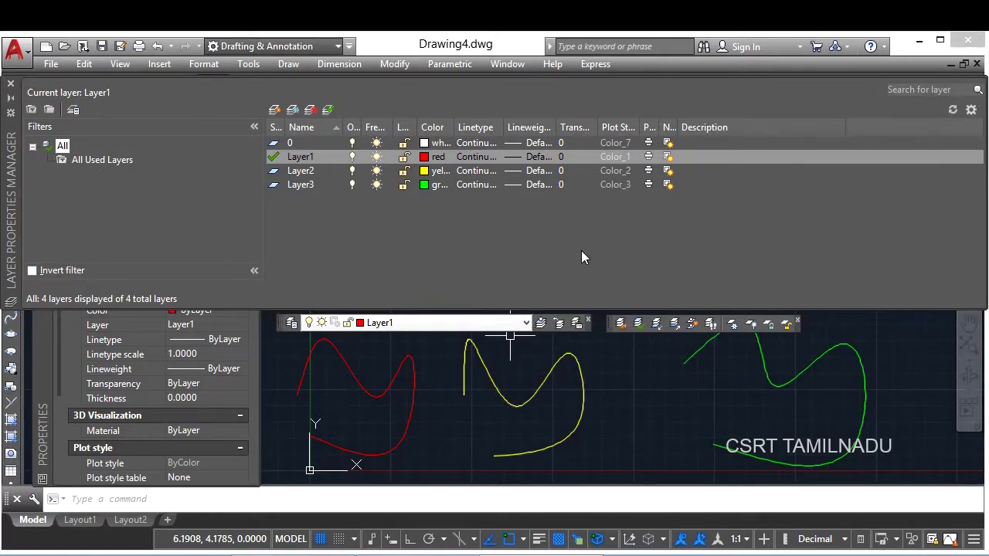
{"action": "left_click", "coordinate": [210, 68]}
{"action": "mouse_move", "coordinate": [229, 117]}
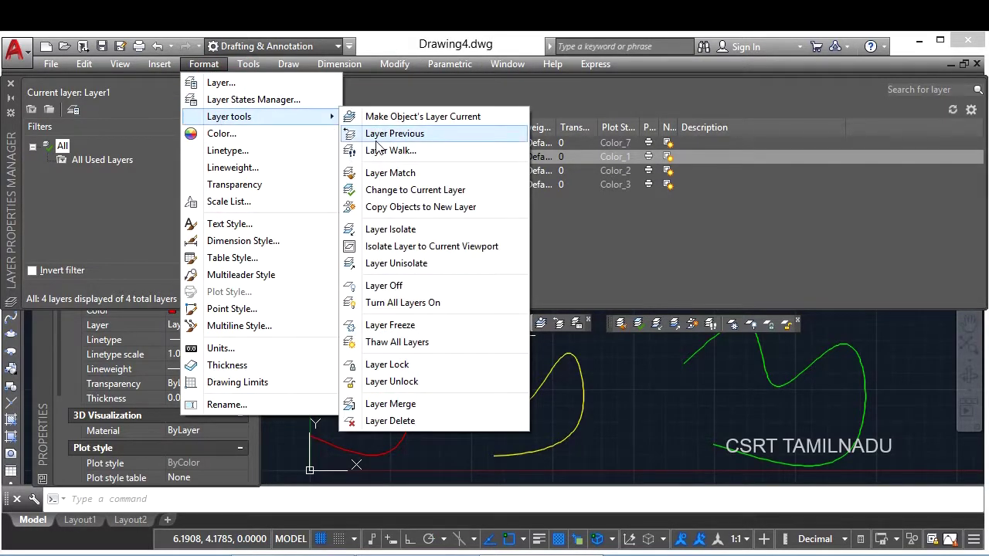
{"action": "left_click", "coordinate": [572, 231]}
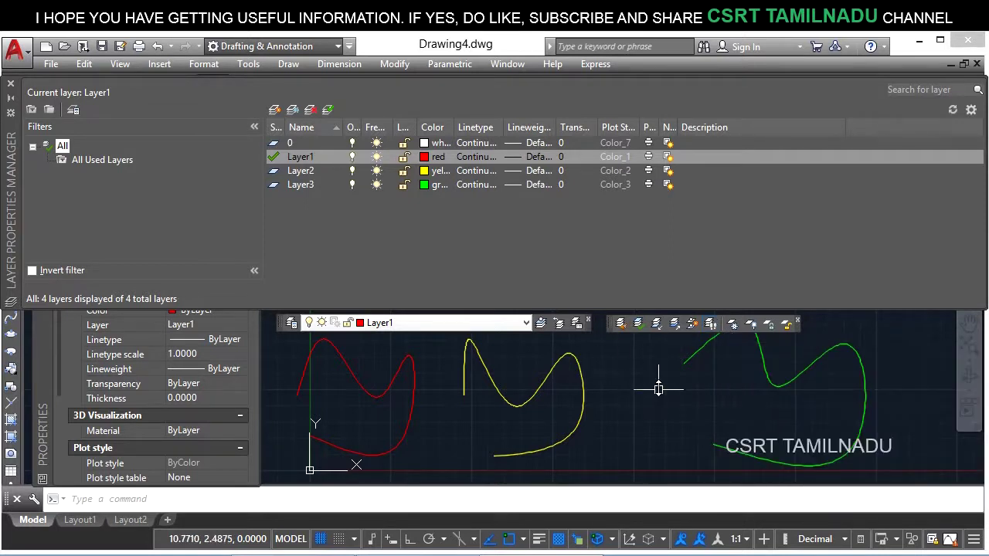
{"action": "type", "text": "L"}
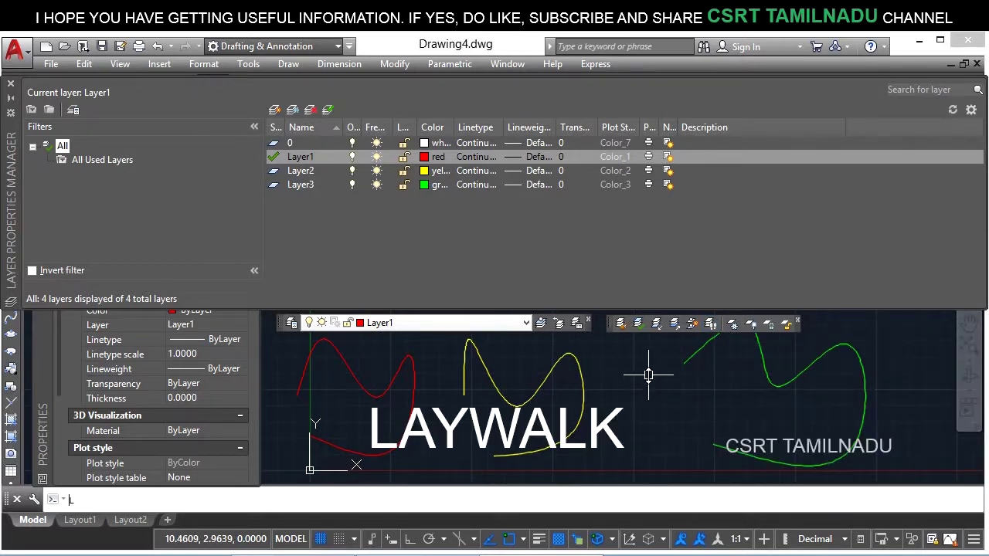
{"action": "type", "text": "AYWALK"}
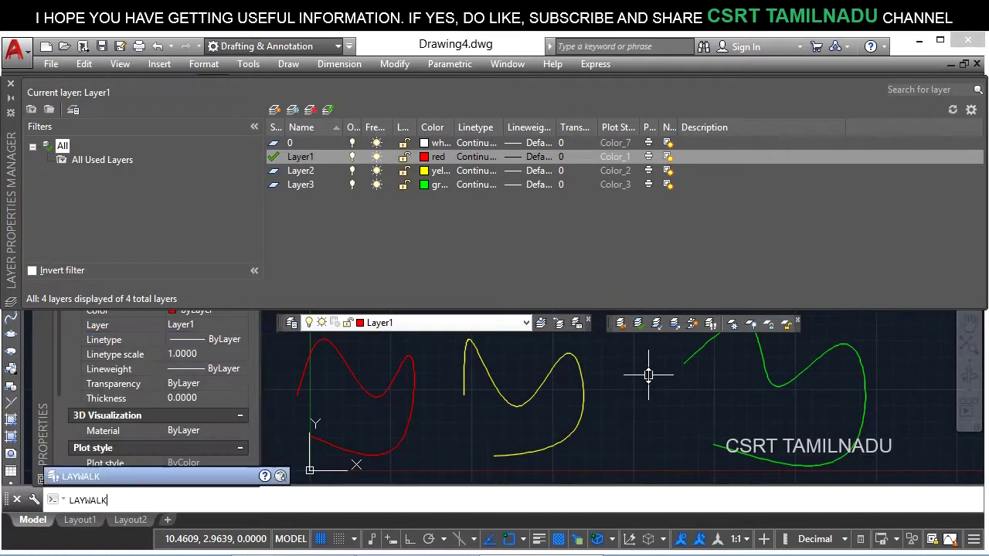
{"action": "key", "text": "Return"}
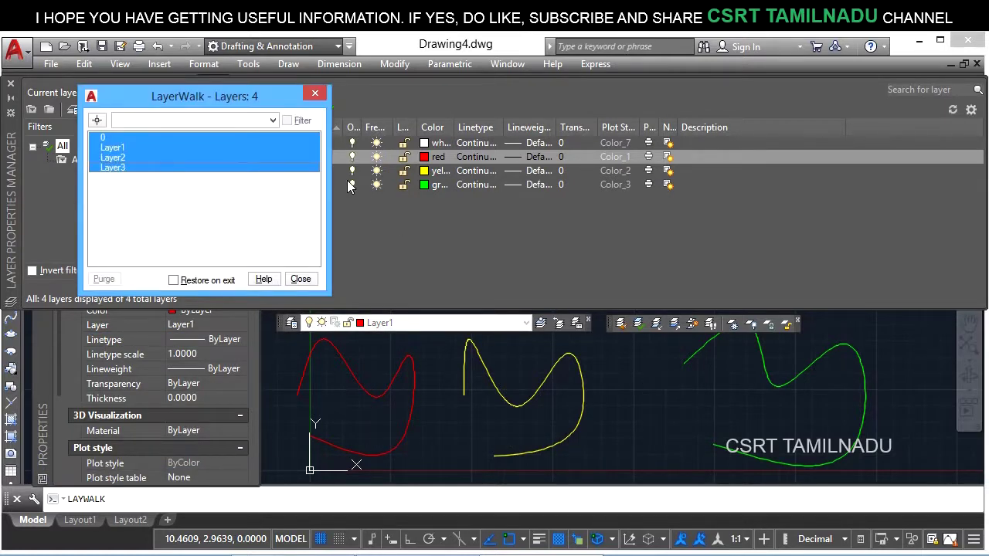
{"action": "left_click", "coordinate": [315, 94]}
{"action": "left_click", "coordinate": [494, 306]}
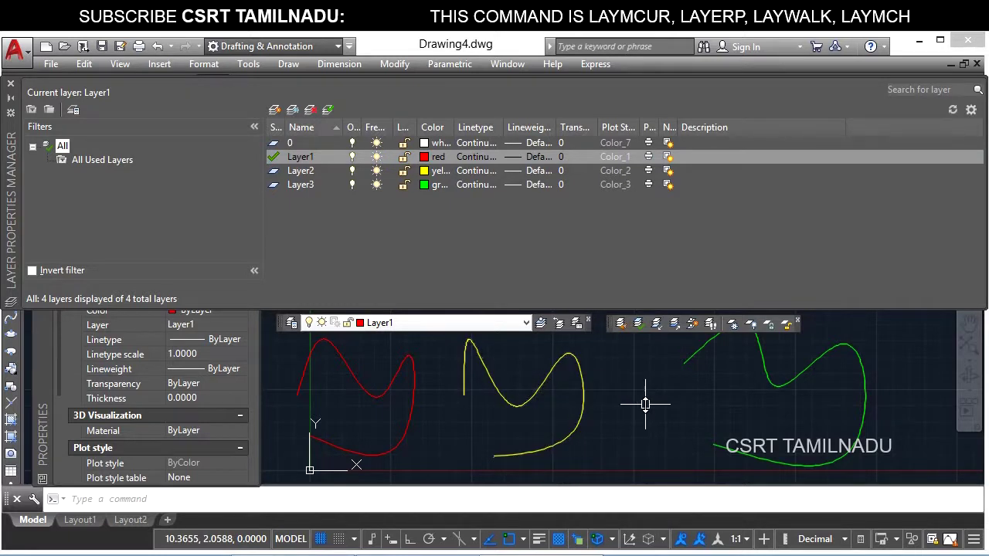
Step: Walk through the layers with LAYWALK, ending on Layer3, and close keeping the changes
{"action": "type", "text": "LAY"}
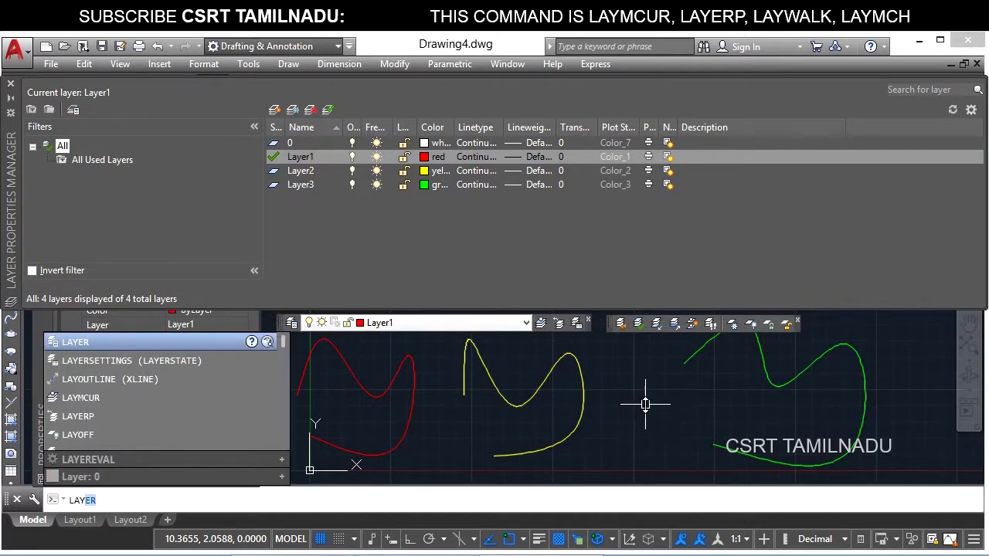
{"action": "type", "text": "WALK"}
{"action": "key", "text": "Return"}
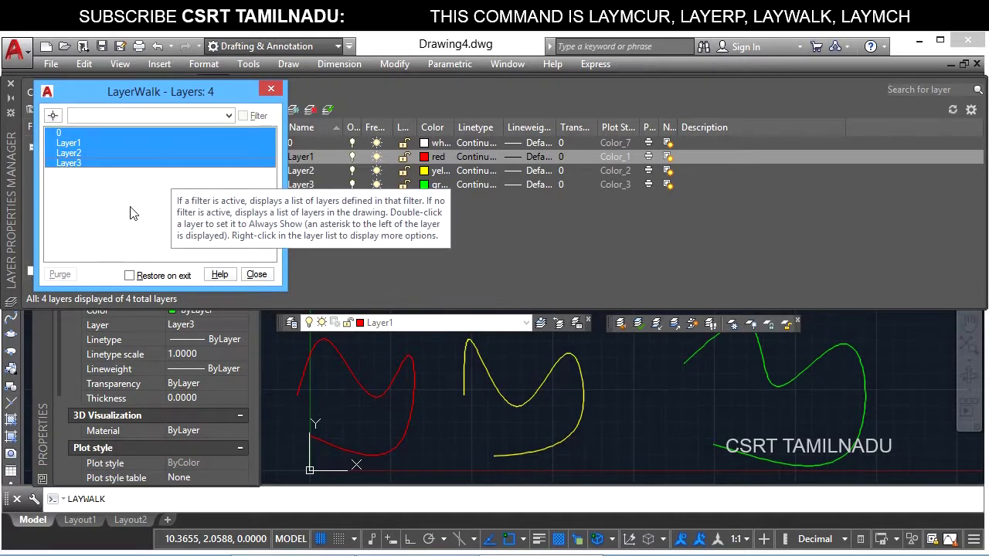
{"action": "left_click", "coordinate": [101, 154]}
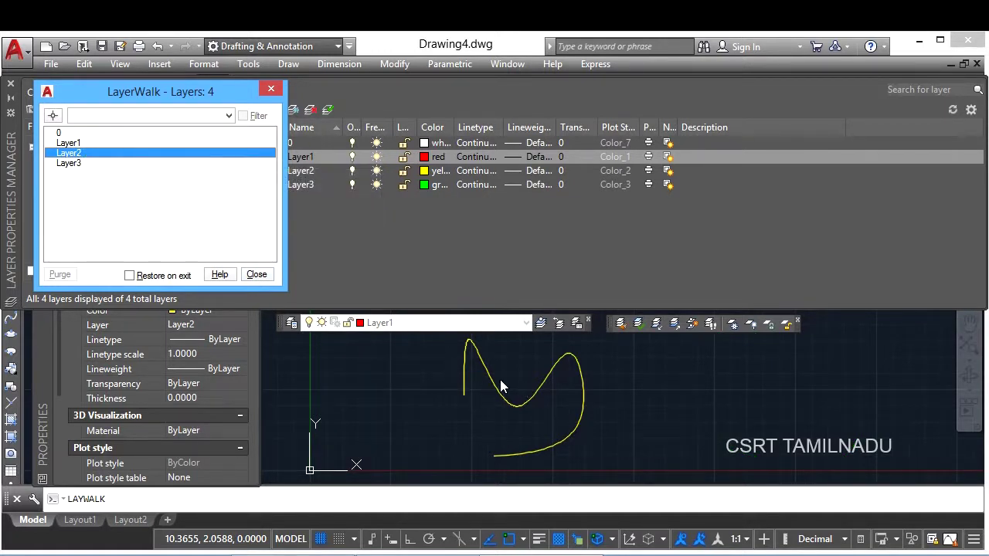
{"action": "left_click", "coordinate": [65, 164]}
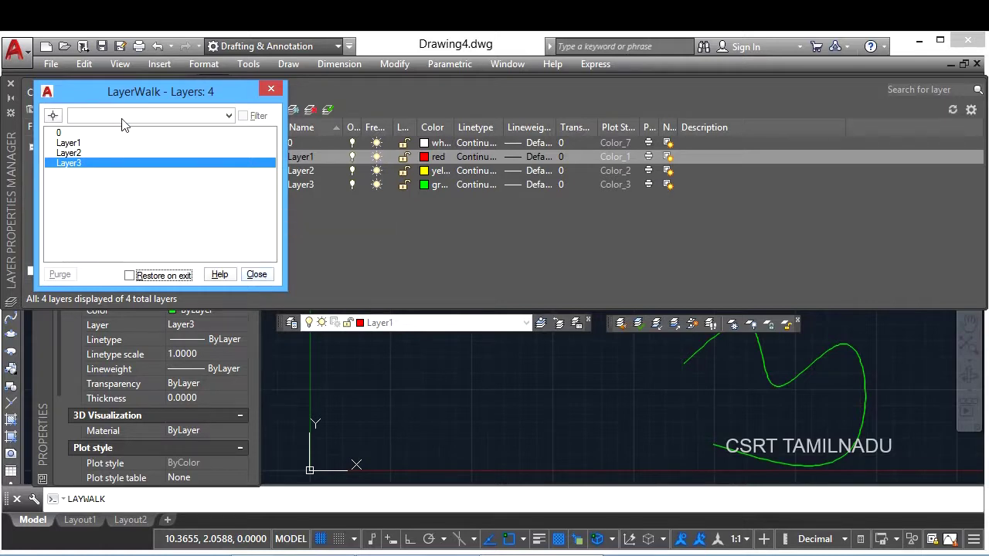
{"action": "left_click", "coordinate": [257, 275]}
{"action": "left_click", "coordinate": [572, 304]}
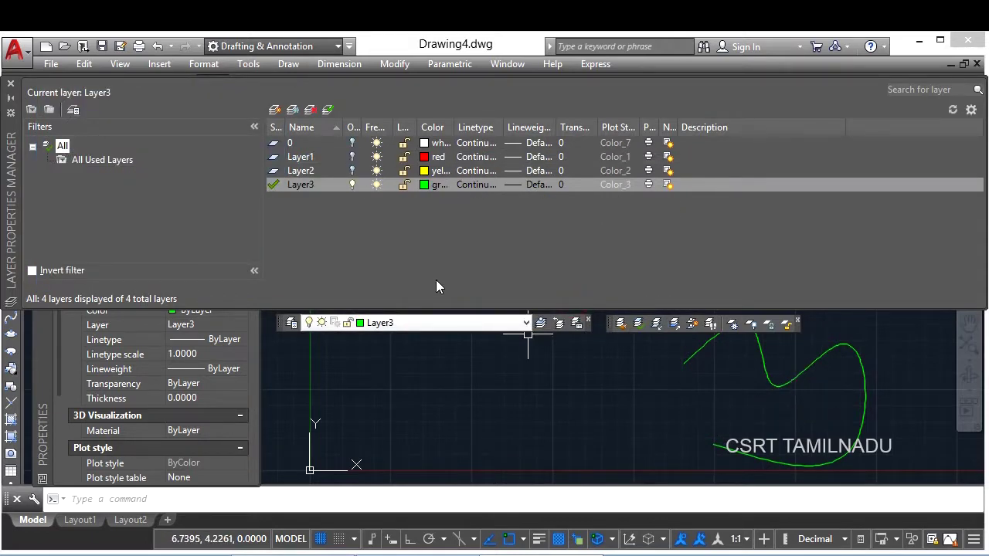
Step: Turn Layer1 and Layer2 on in the Layer Properties Manager, then dismiss the Layer tools menu
{"action": "left_click", "coordinate": [352, 156]}
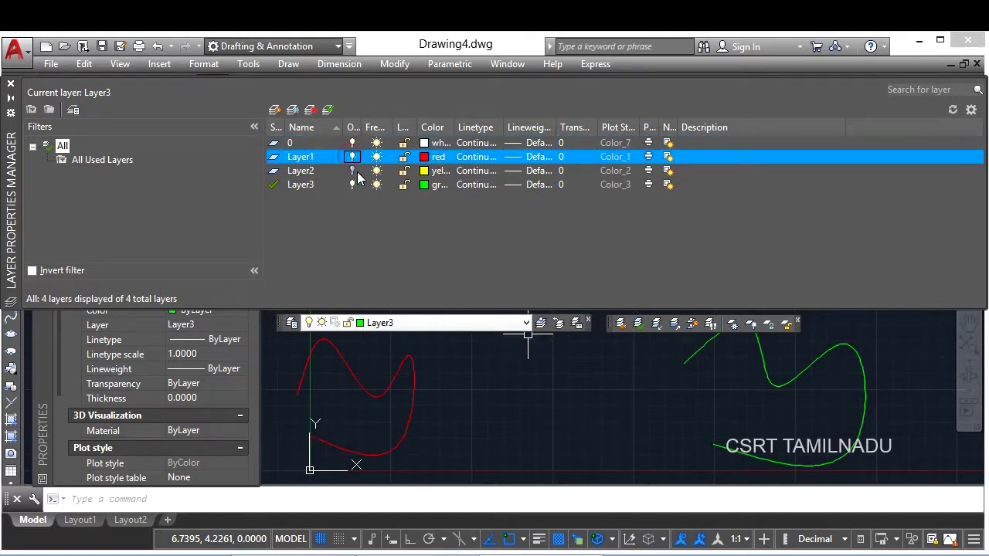
{"action": "left_click", "coordinate": [352, 170]}
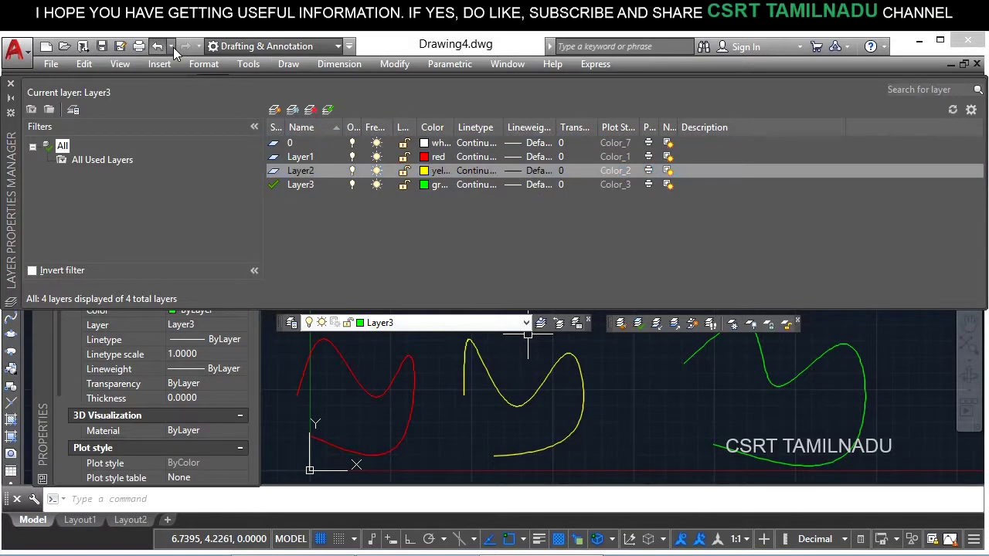
{"action": "left_click", "coordinate": [199, 64]}
{"action": "mouse_move", "coordinate": [228, 117]}
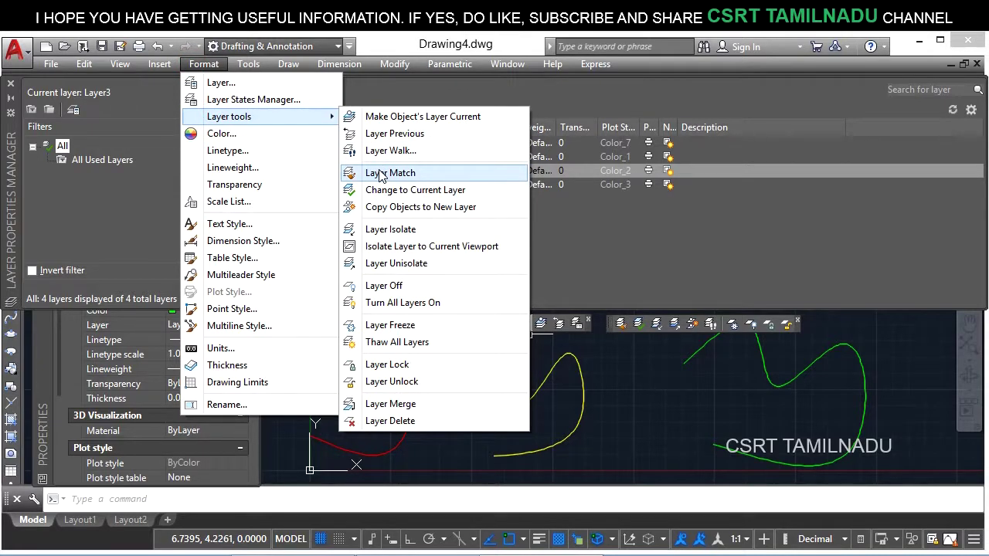
{"action": "key", "text": "Escape"}
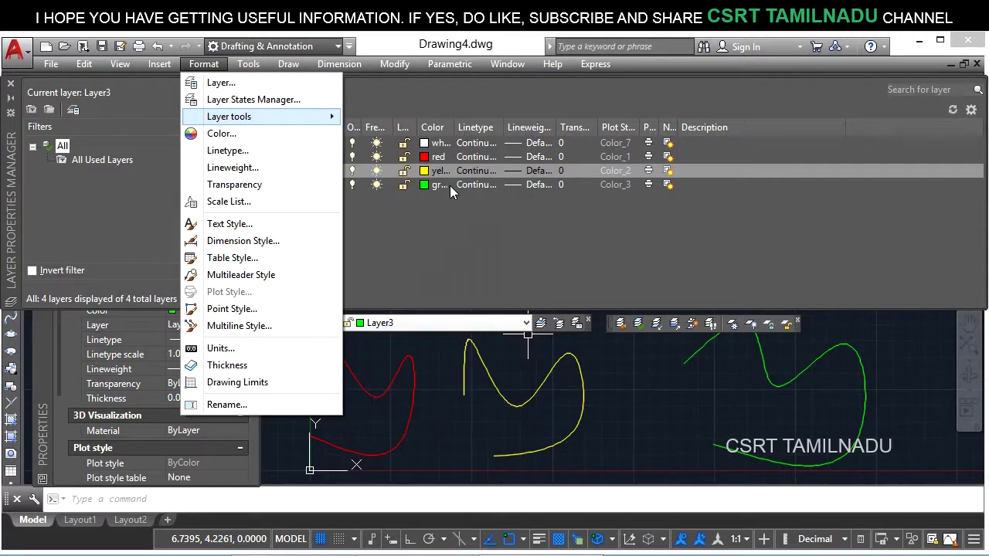
{"action": "key", "text": "Escape"}
{"action": "left_click", "coordinate": [427, 353]}
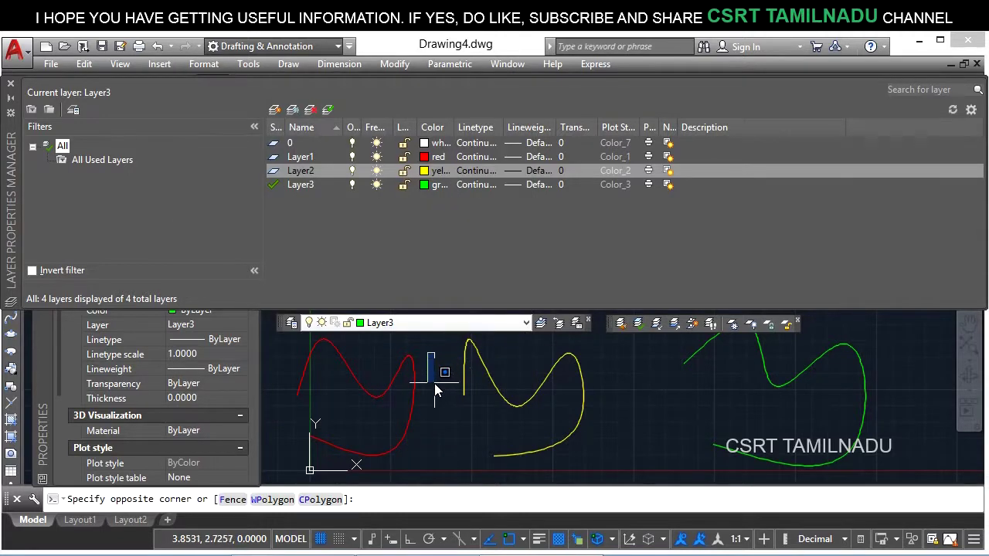
{"action": "left_click", "coordinate": [434, 384]}
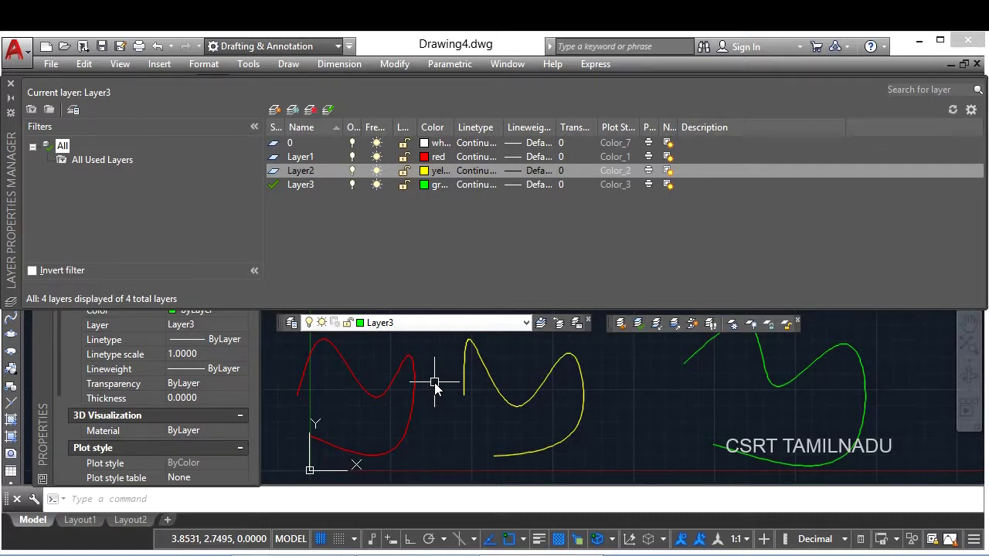
Step: Select the green and yellow curves in turn to check their layers
{"action": "left_click", "coordinate": [756, 374]}
{"action": "left_click", "coordinate": [756, 374]}
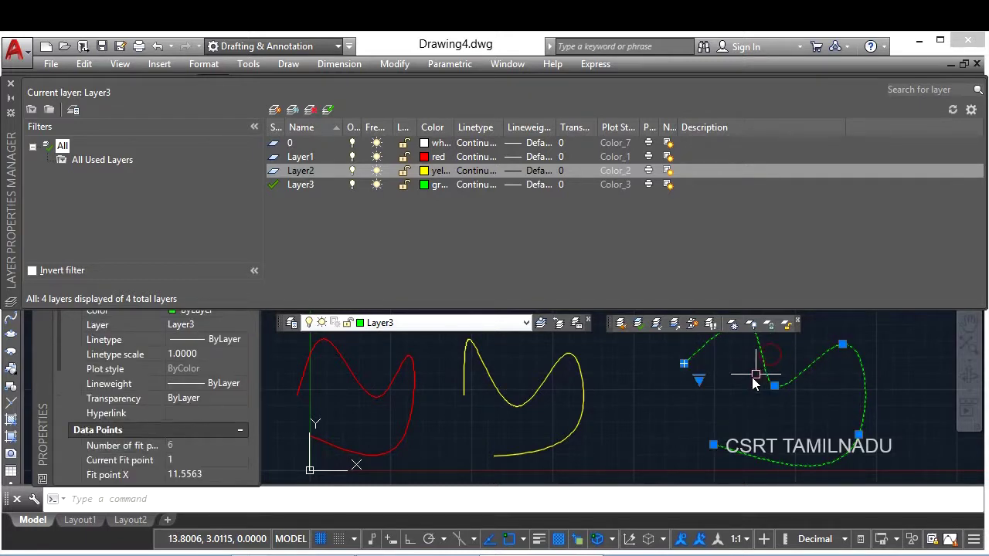
{"action": "key", "text": "Escape"}
{"action": "left_click", "coordinate": [578, 408]}
{"action": "left_click", "coordinate": [578, 408]}
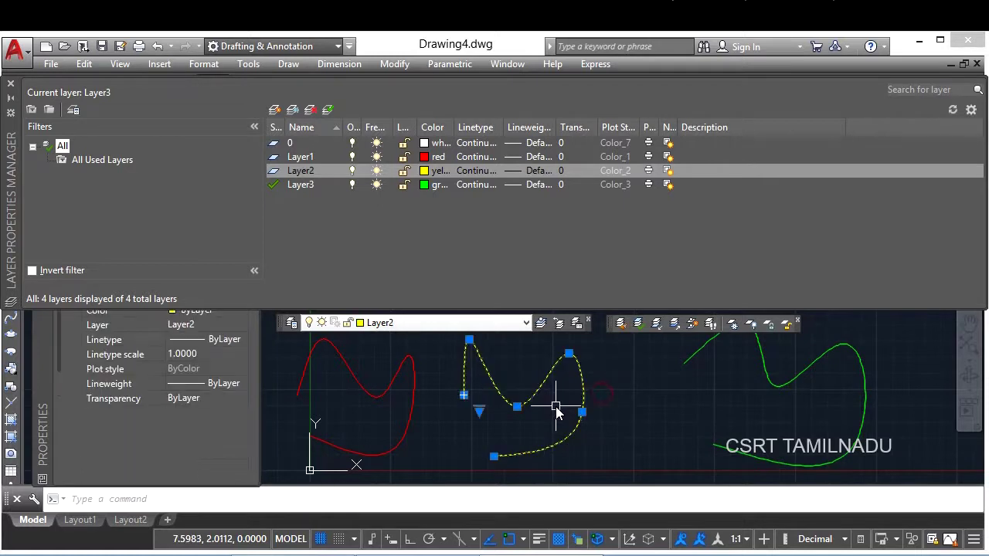
{"action": "key", "text": "Escape"}
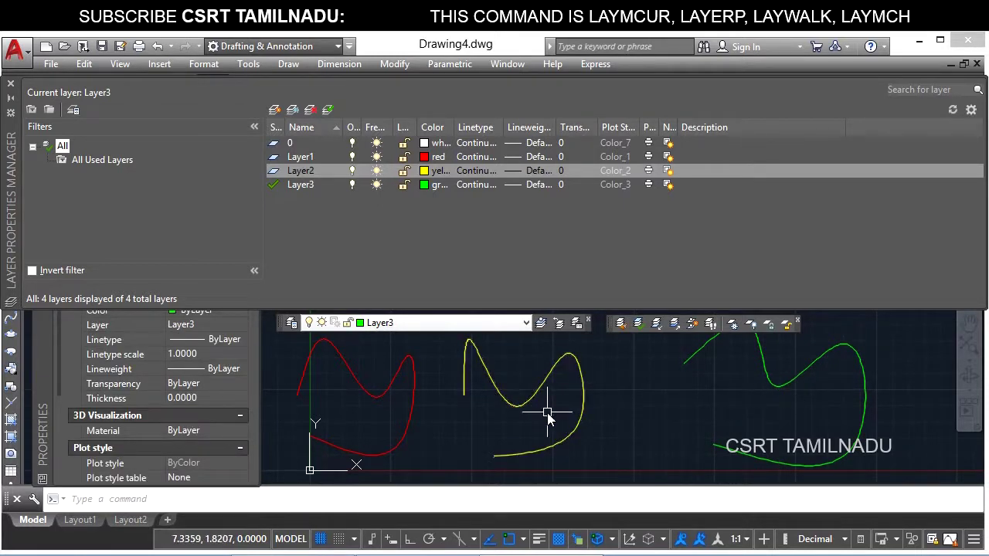
Step: Run LAYMCH to move the green curve onto the yellow curve's Layer2
{"action": "type", "text": "L"}
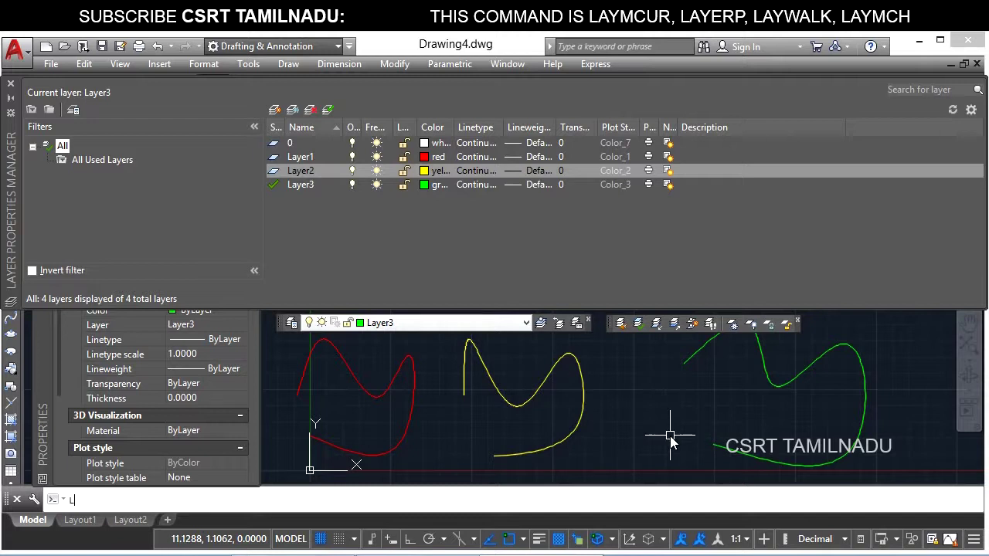
{"action": "type", "text": "AYMC"}
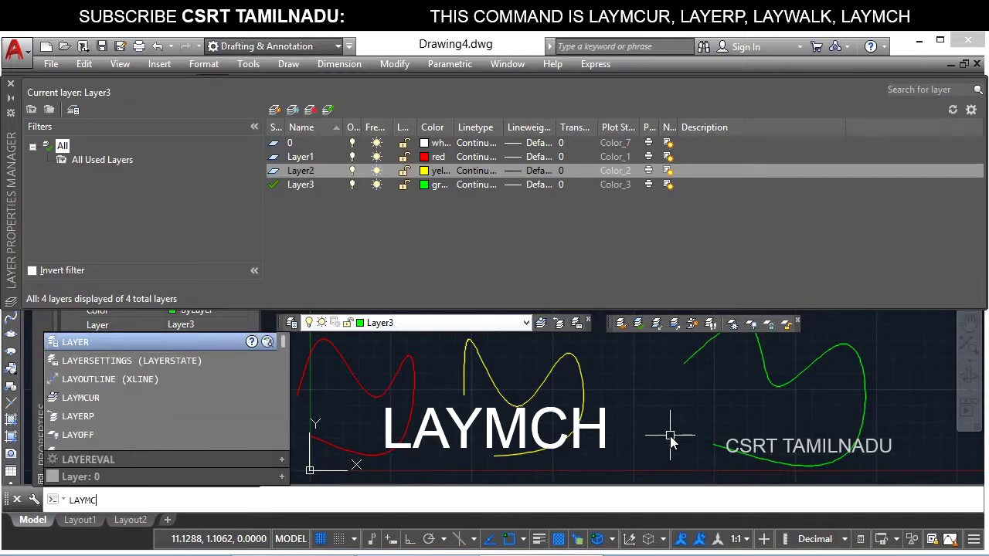
{"action": "type", "text": "H"}
{"action": "key", "text": "Return"}
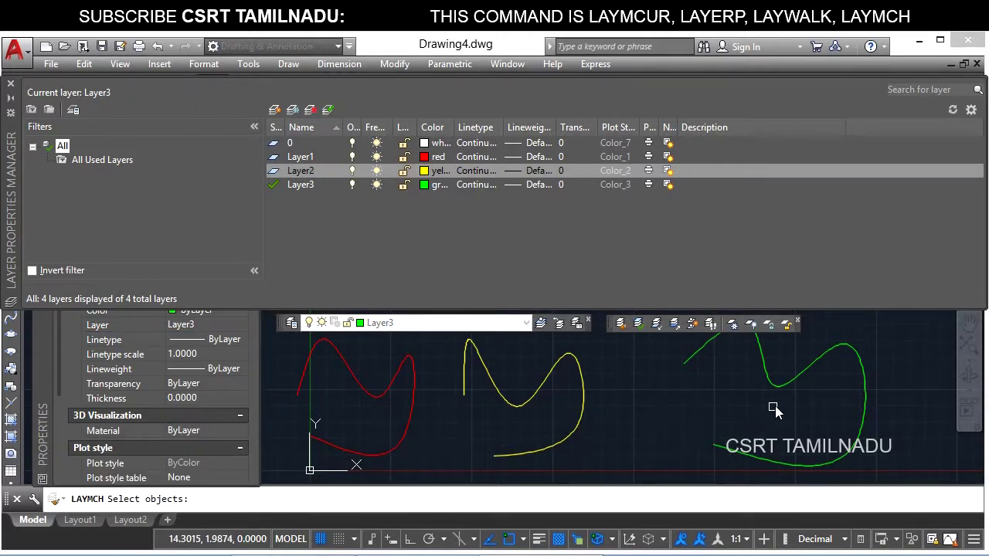
{"action": "left_click", "coordinate": [806, 370]}
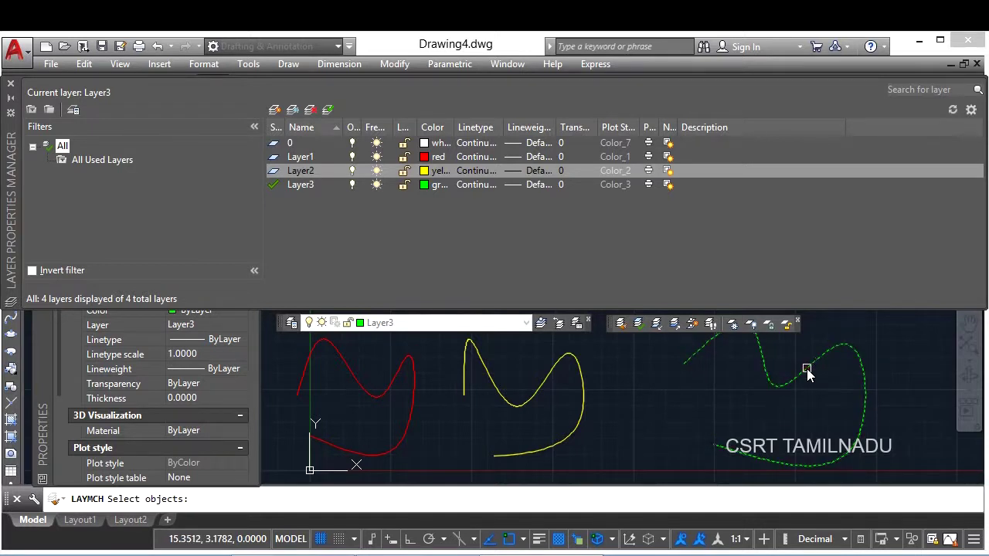
{"action": "key", "text": "Return"}
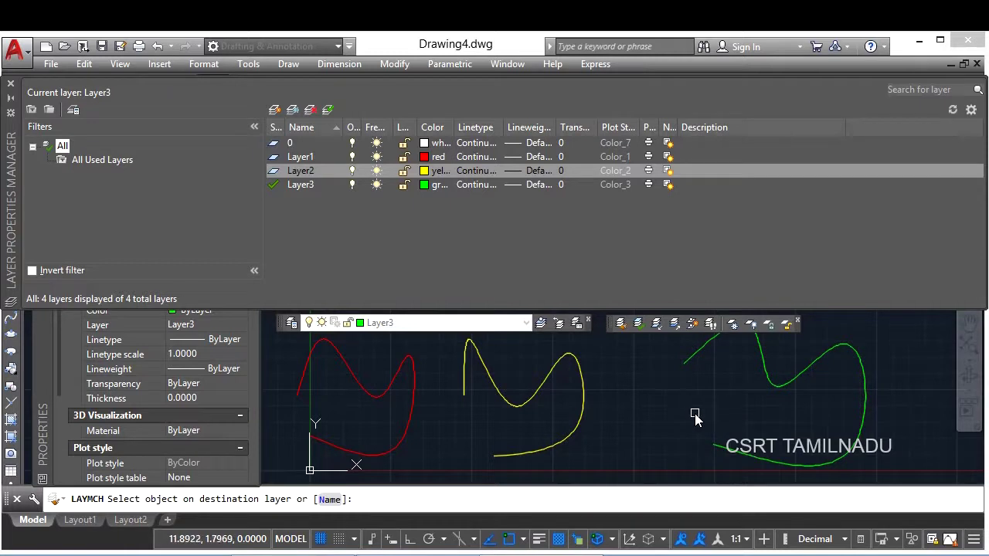
{"action": "left_click", "coordinate": [580, 379]}
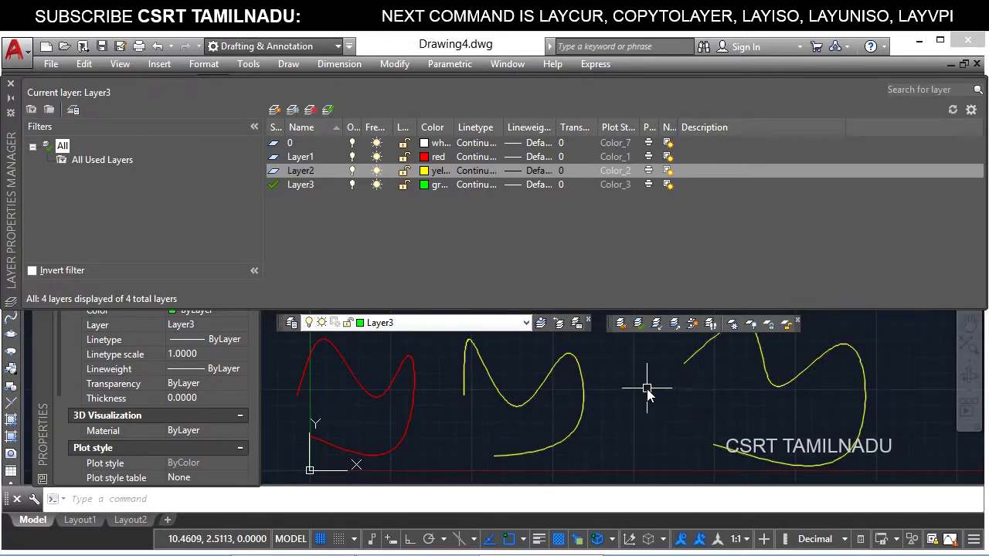
Step: Select the middle and right yellow curves, apply LAYCUR, then start Layer Match from Layers II
{"action": "left_click", "coordinate": [625, 379]}
{"action": "left_click", "coordinate": [552, 394]}
{"action": "left_click", "coordinate": [773, 381]}
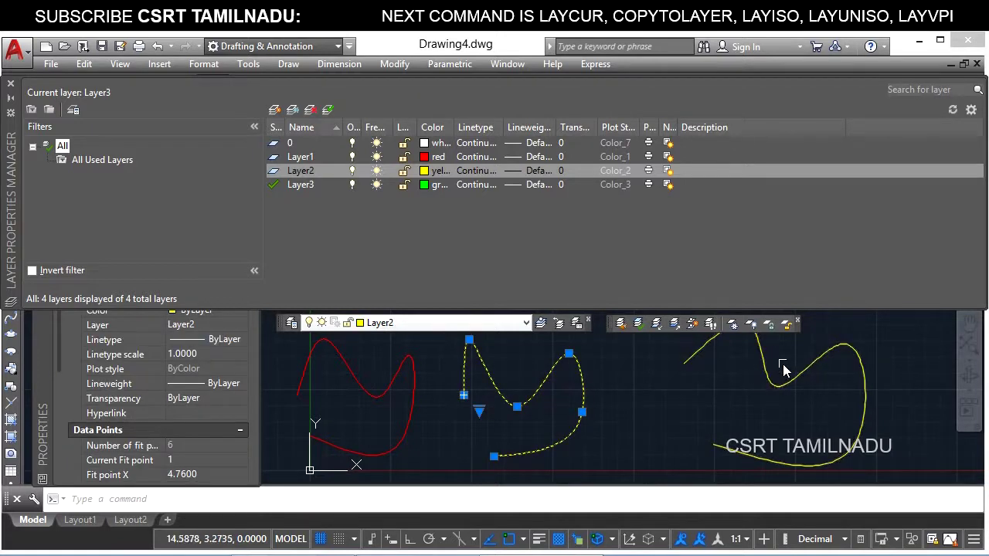
{"action": "left_click", "coordinate": [753, 392]}
{"action": "left_click", "coordinate": [753, 392]}
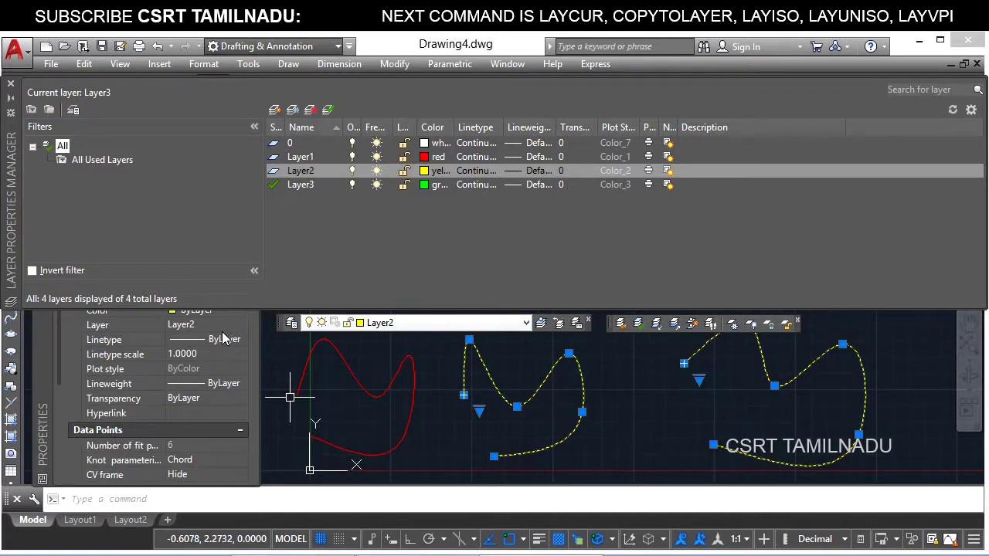
{"action": "type", "text": "laycur"}
{"action": "key", "text": "Return"}
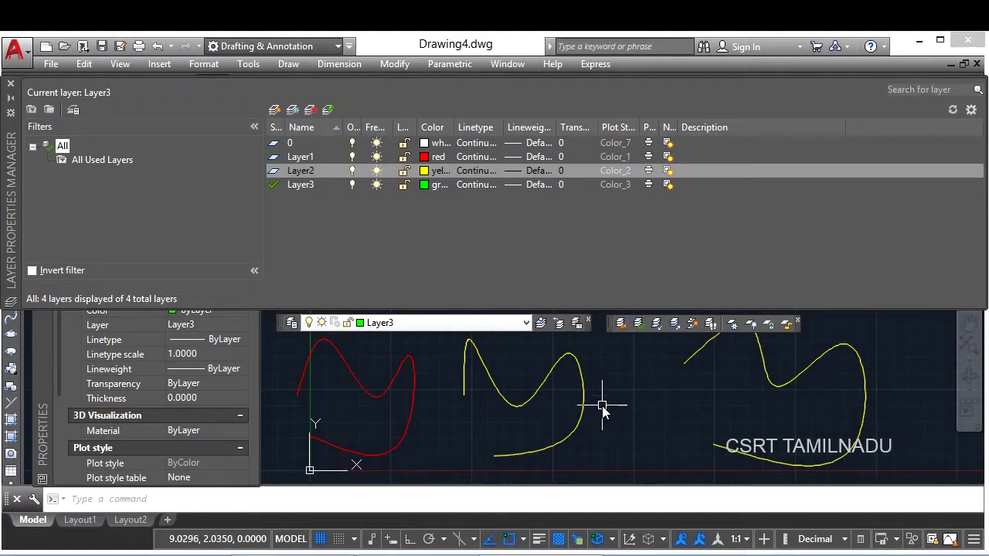
{"action": "left_click", "coordinate": [622, 326]}
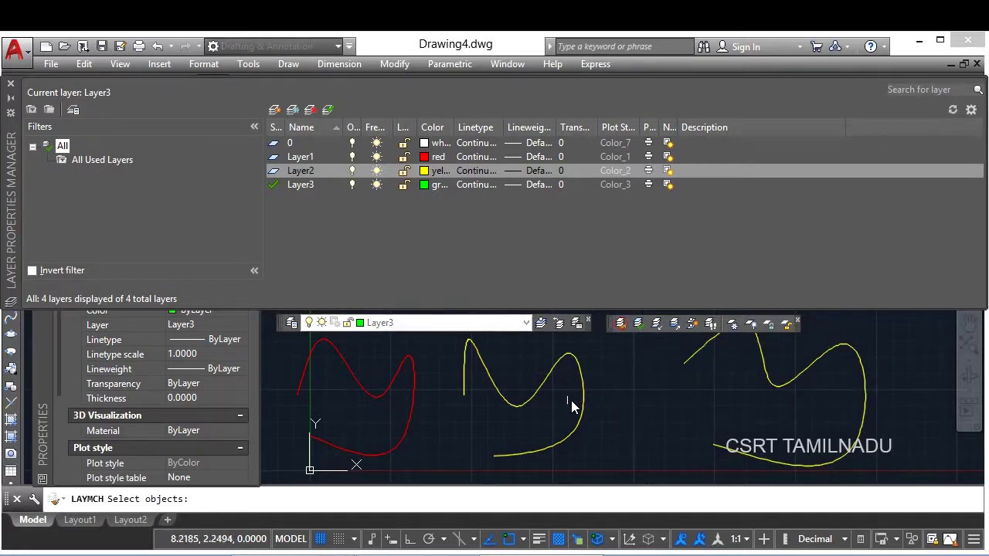